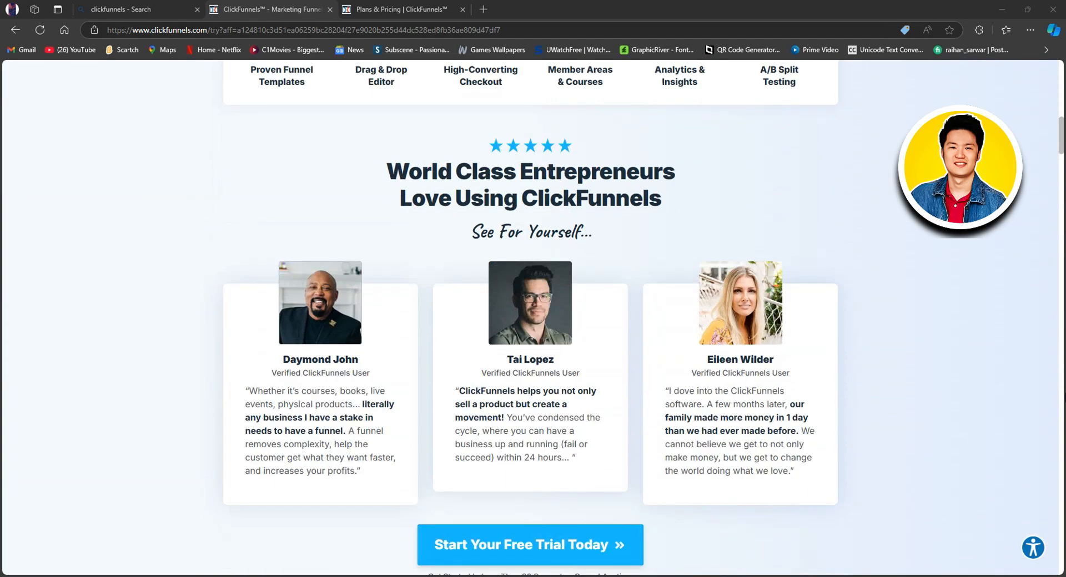
# Step: Scroll down through the ClickFunnels home page, then scroll back up
pyautogui.scroll(-1, 530, 317)
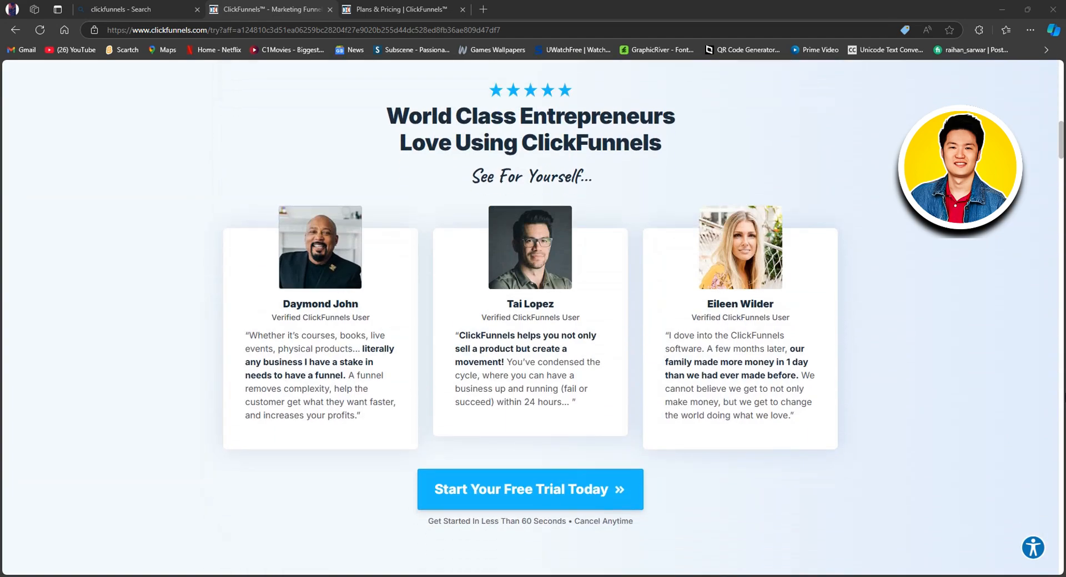
pyautogui.scroll(-6, 531, 316)
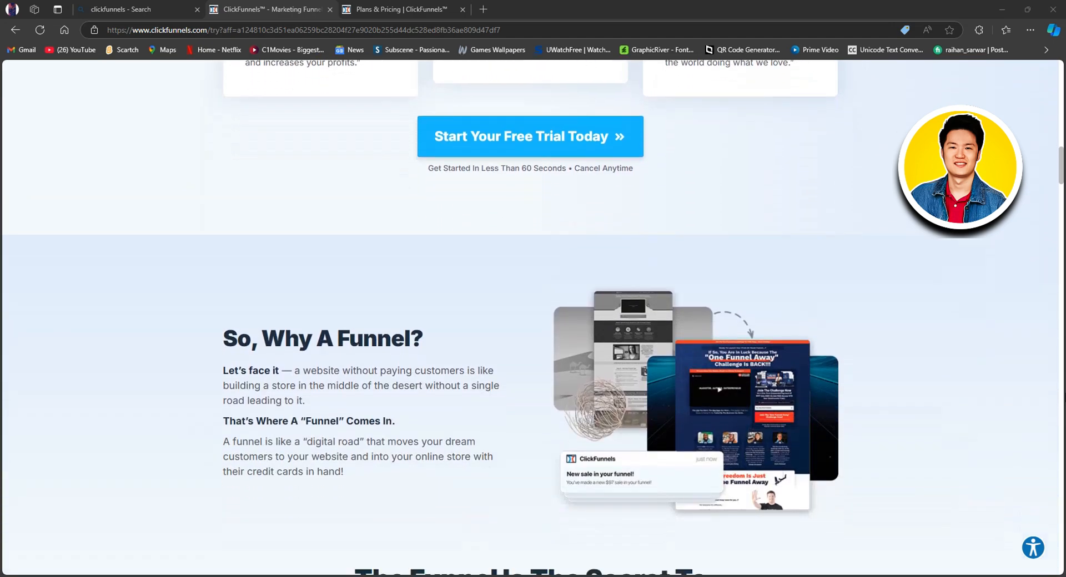
pyautogui.scroll(-3, 531, 317)
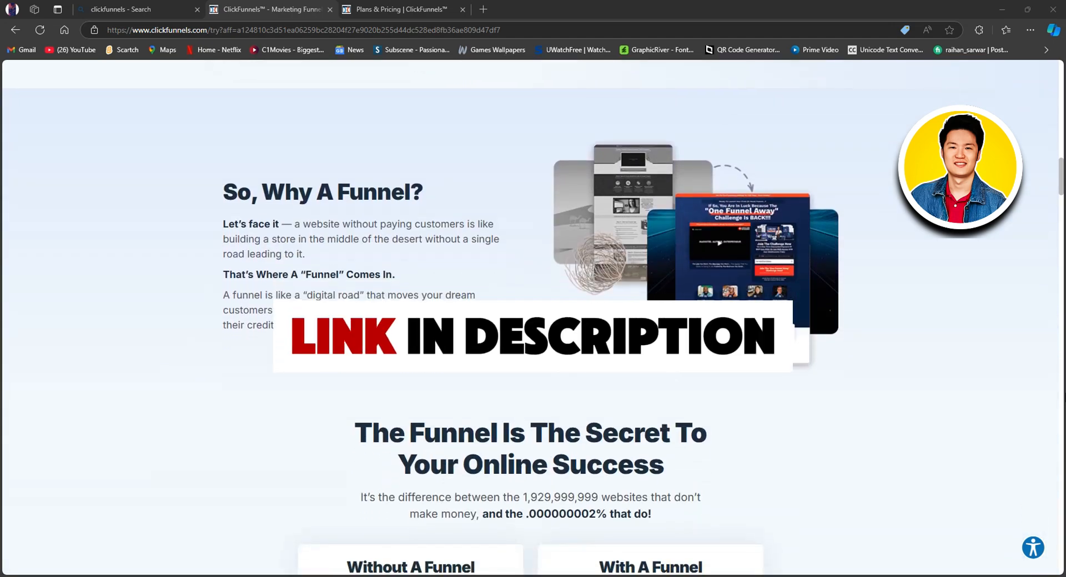
pyautogui.scroll(-4, 531, 316)
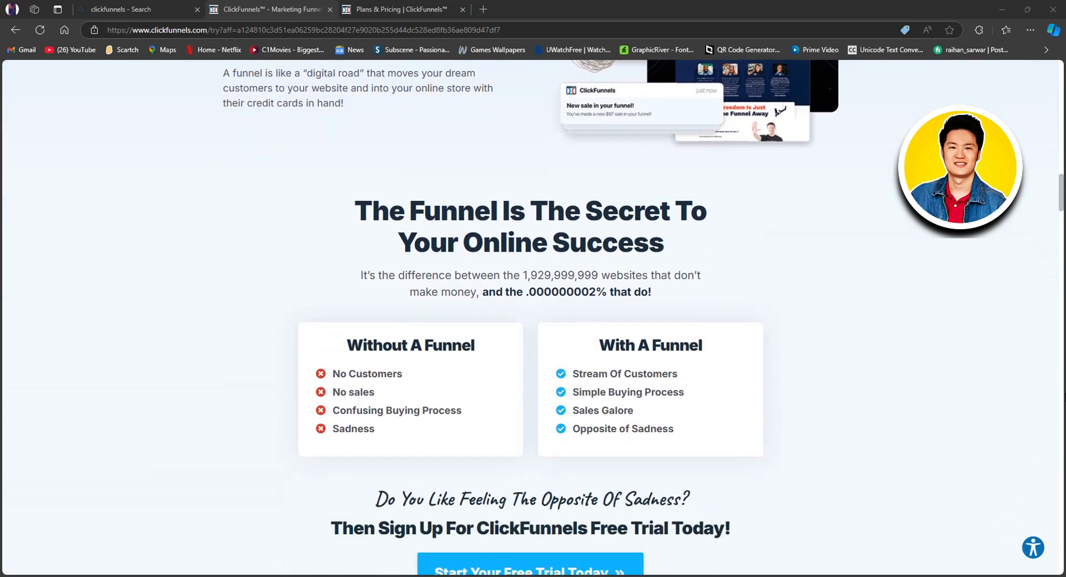
pyautogui.scroll(-1, 531, 316)
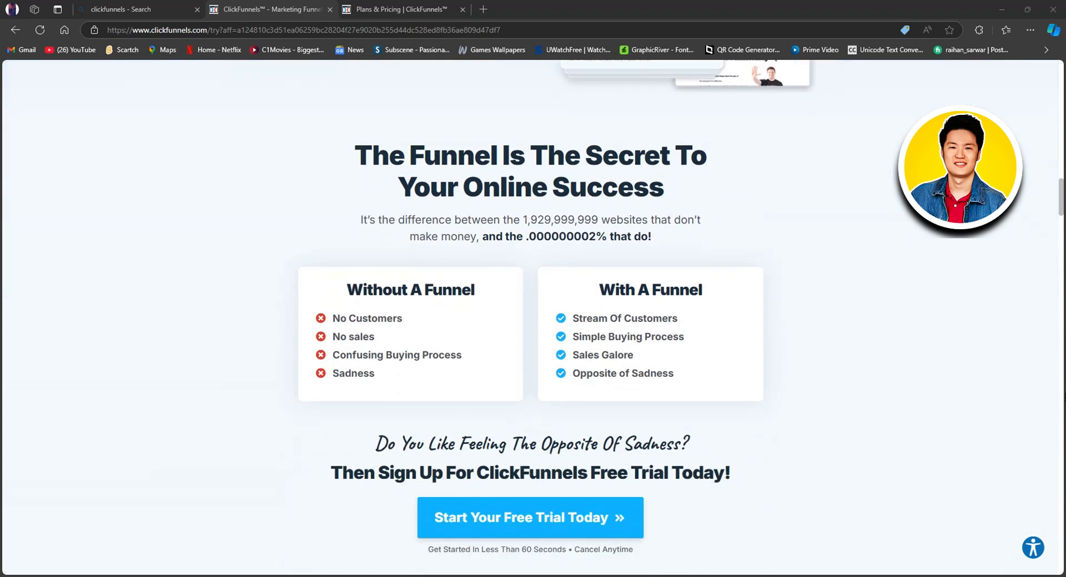
pyautogui.scroll(-6, 531, 317)
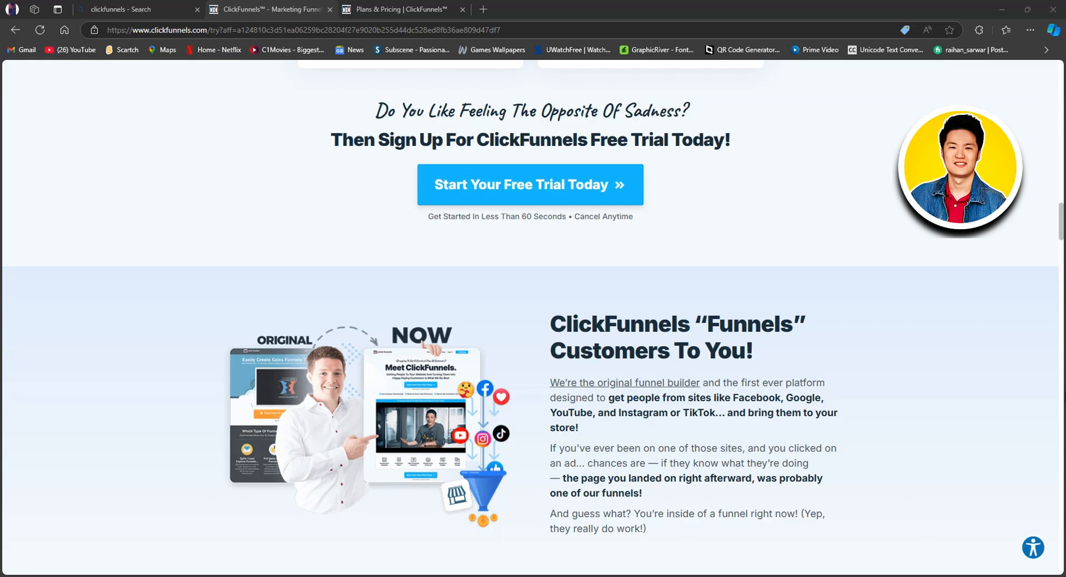
pyautogui.scroll(12, 531, 317)
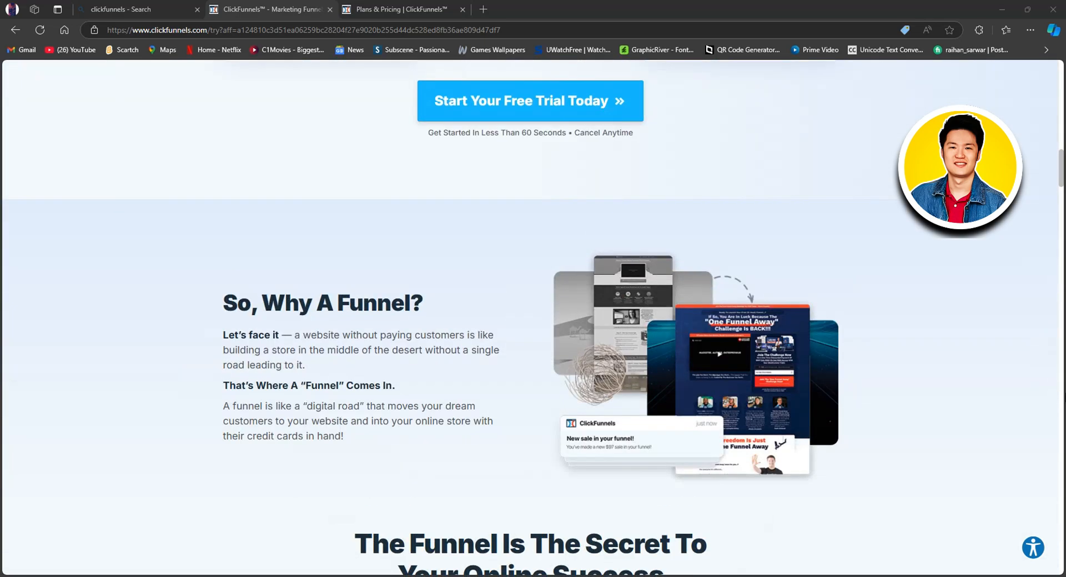
pyautogui.scroll(15, 1061, 397)
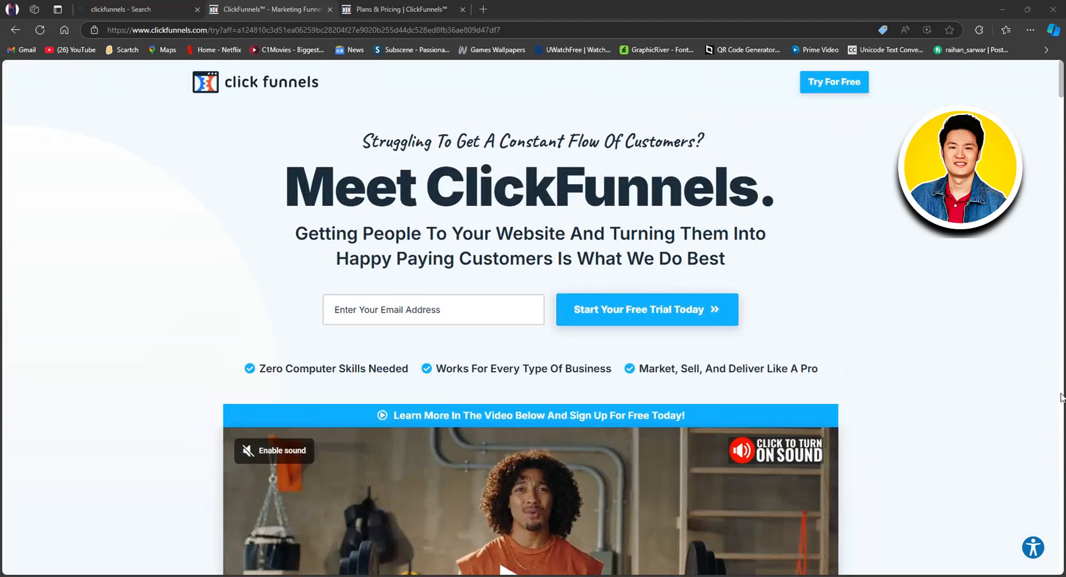
# Step: On the Plans & Pricing tab, show the Startup and Pro plans at monthly prices ($97/mo, $297/mo)
pyautogui.click(365, 6)
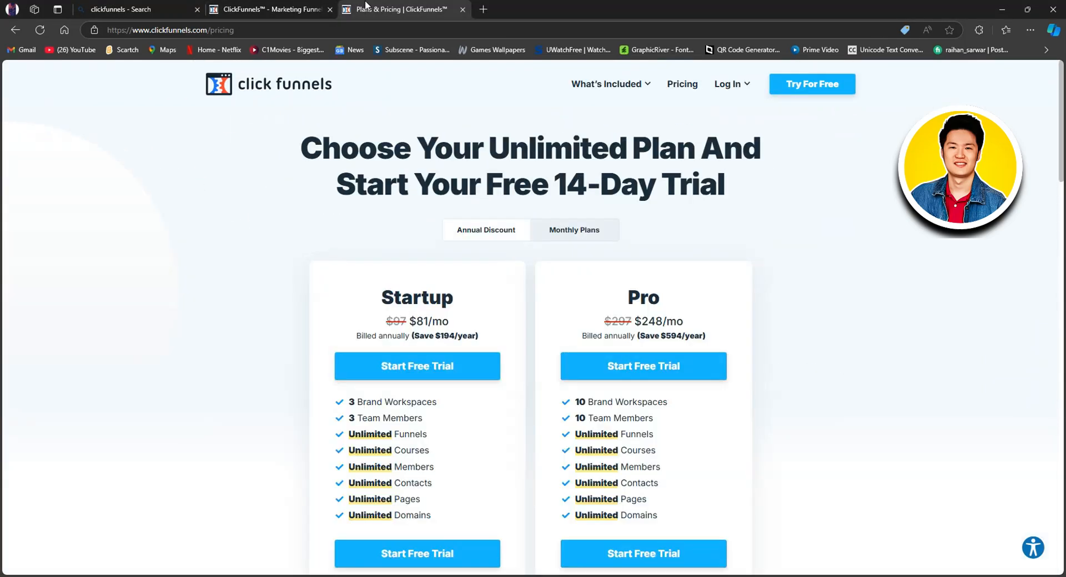
pyautogui.scroll(-1, 1064, 201)
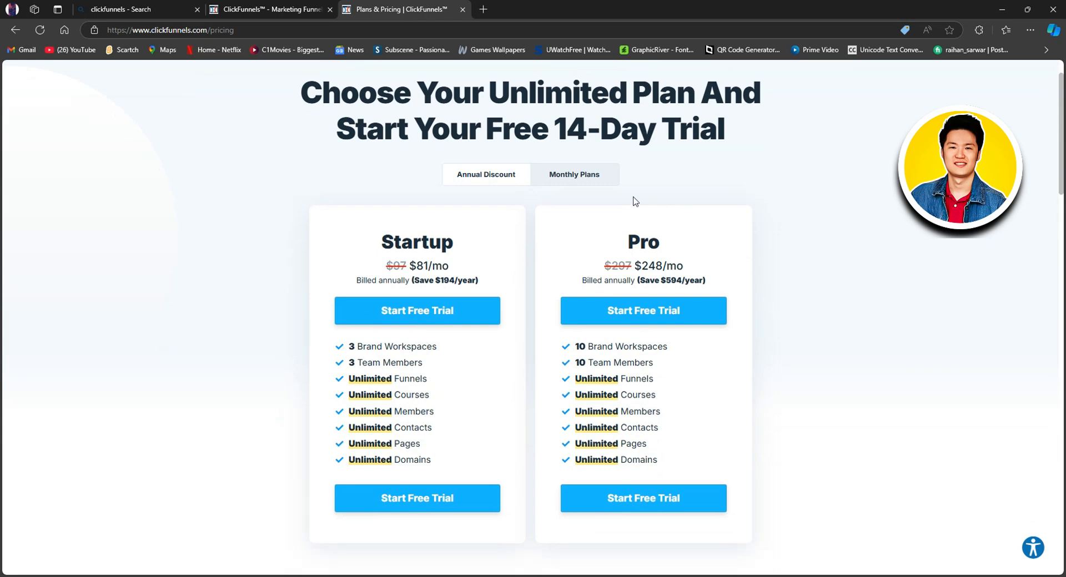
pyautogui.click(592, 182)
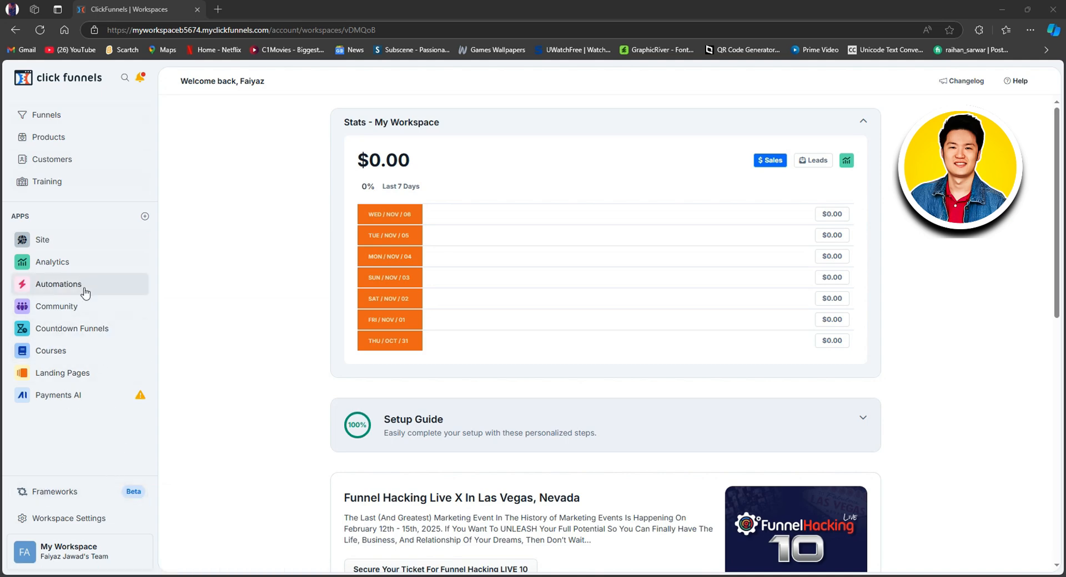
# Step: Go from Funnels to Workspace Settings and open the Domains page
pyautogui.click(80, 118)
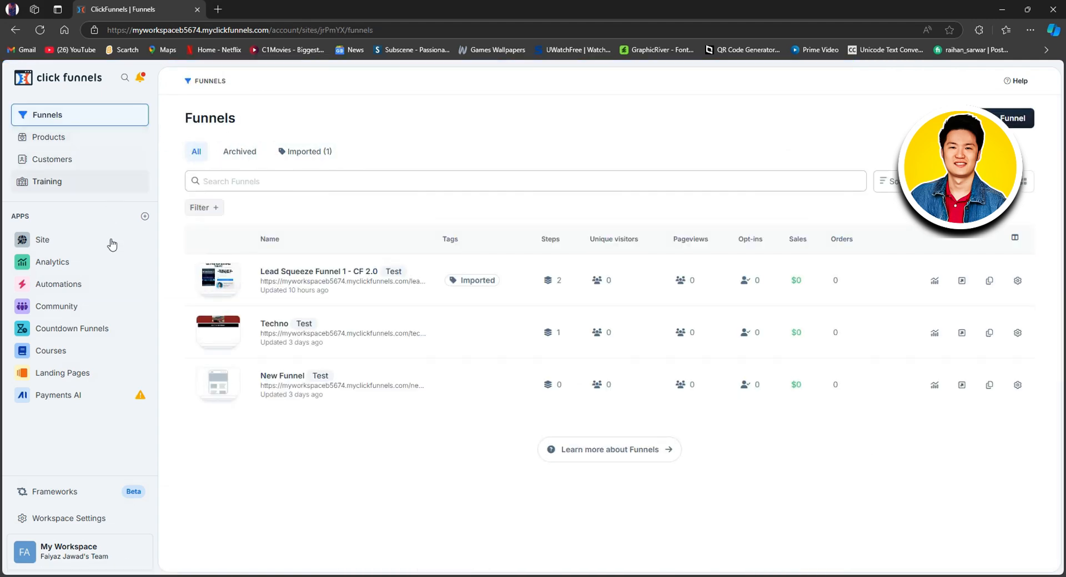
pyautogui.click(71, 519)
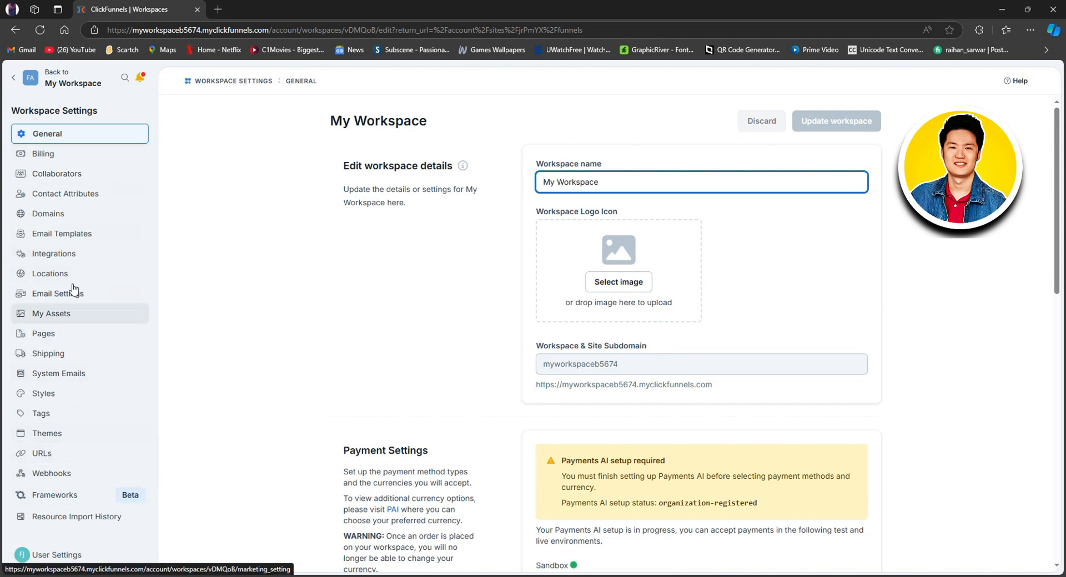
pyautogui.click(51, 218)
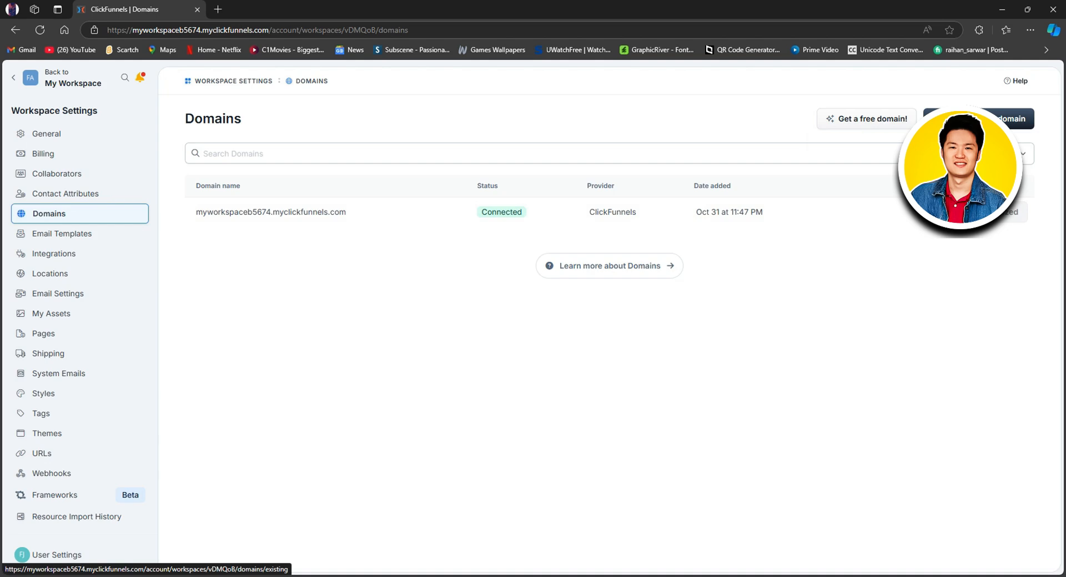
pyautogui.click(977, 119)
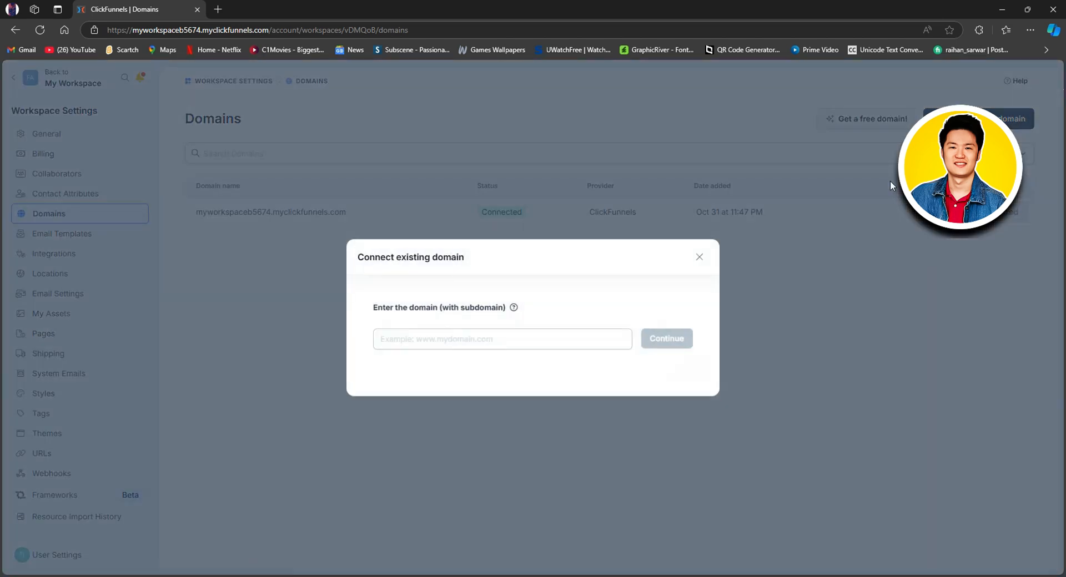
pyautogui.click(421, 340)
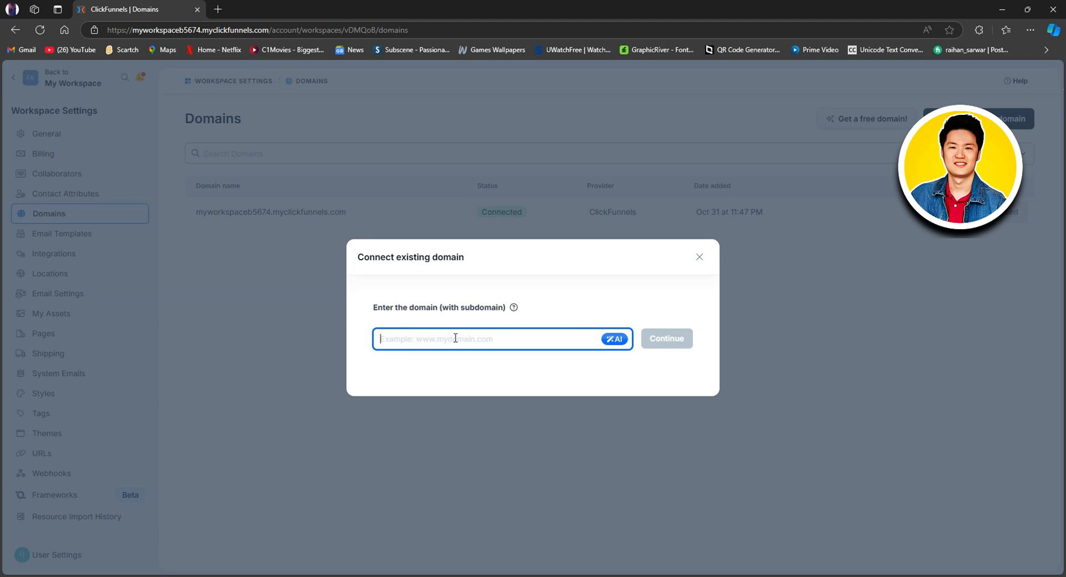
pyautogui.write('www.tech.com')
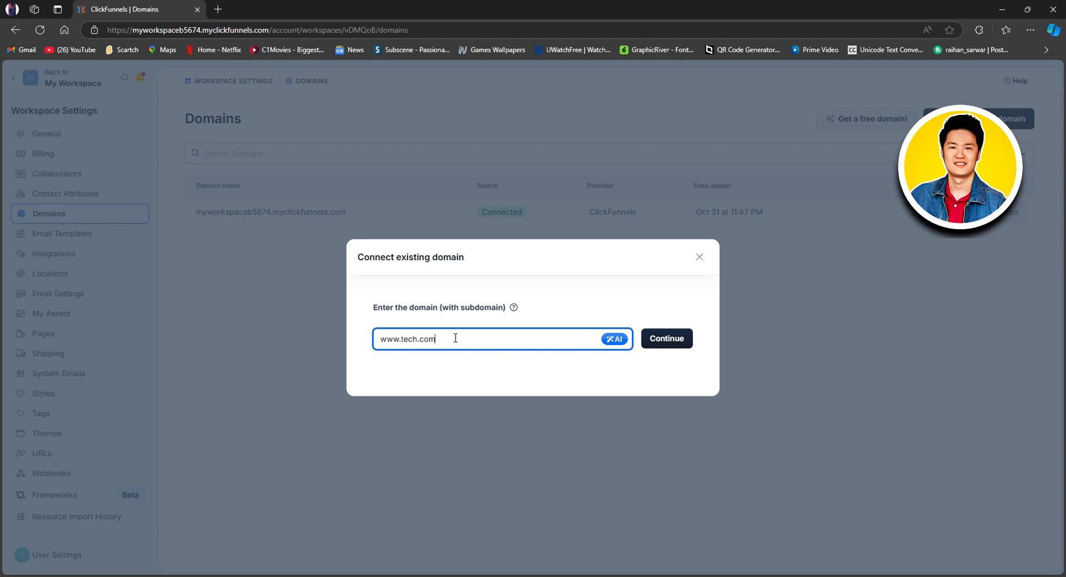
pyautogui.click(666, 342)
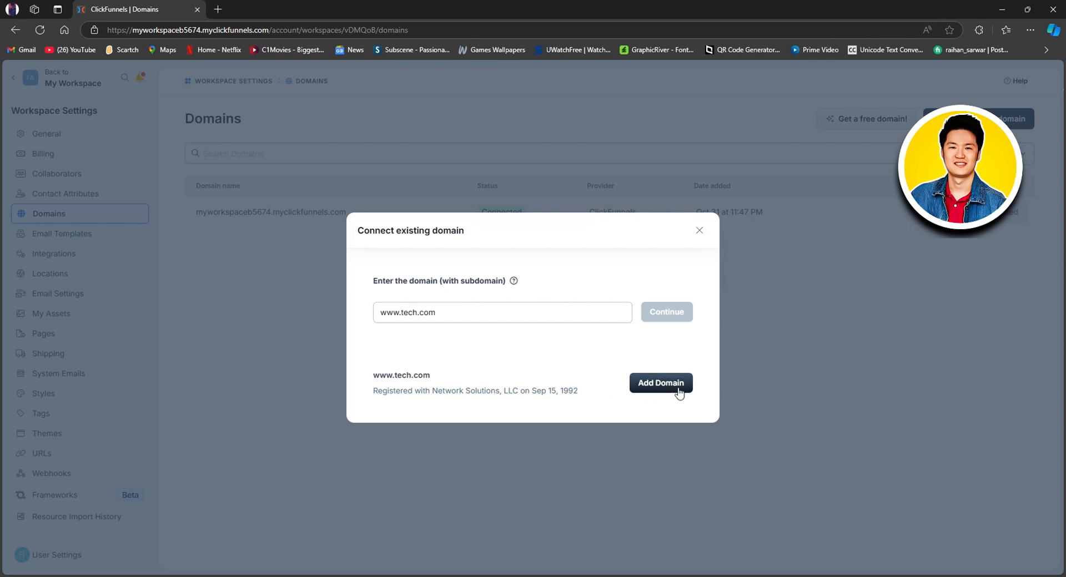
pyautogui.click(660, 383)
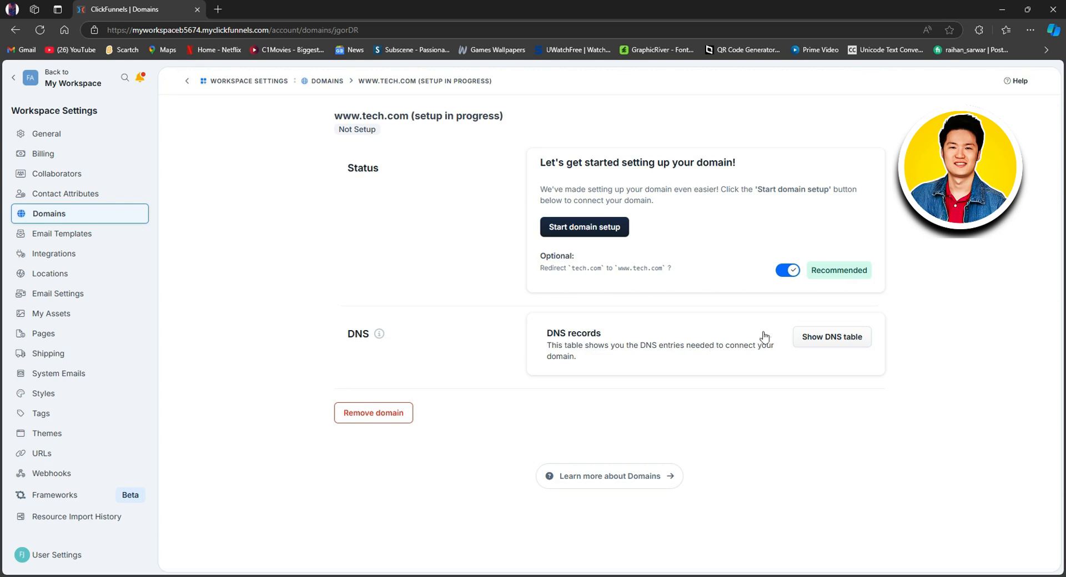
pyautogui.click(845, 341)
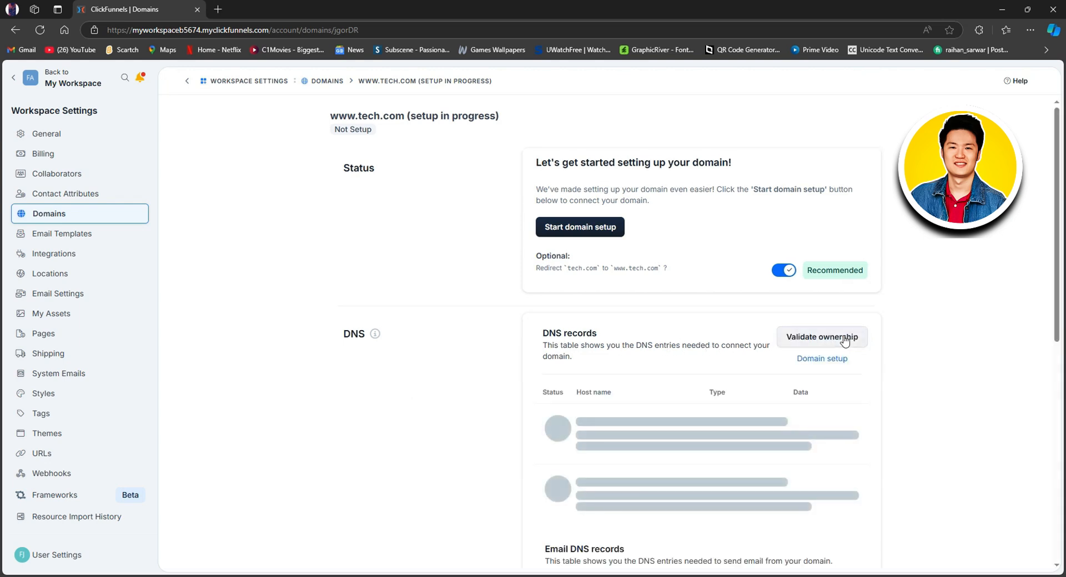
pyautogui.scroll(-2, 880, 340)
pyautogui.scroll(-1, 872, 316)
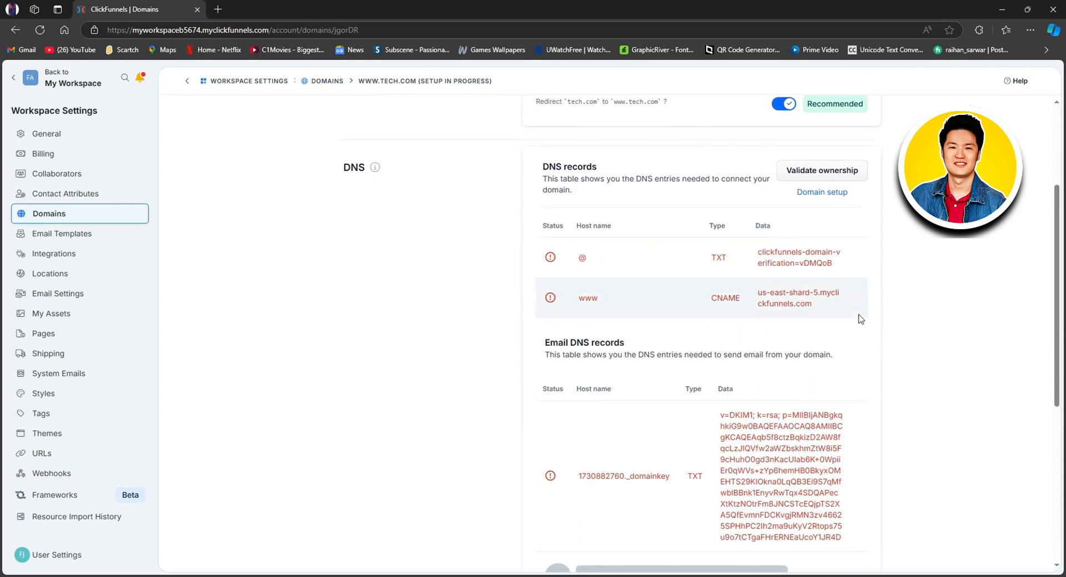
pyautogui.scroll(-2, 747, 241)
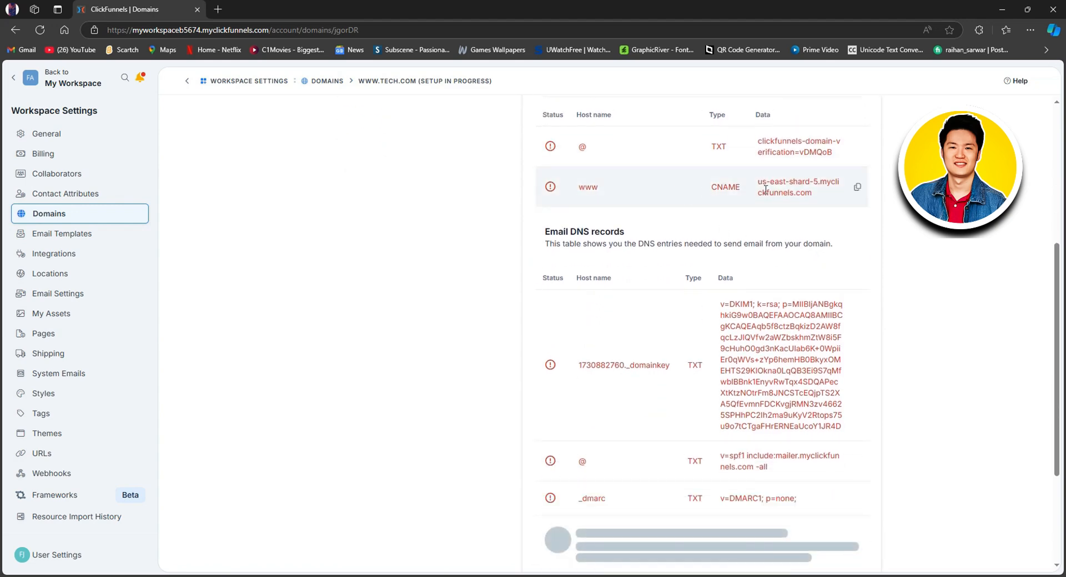
pyautogui.scroll(-2, 857, 262)
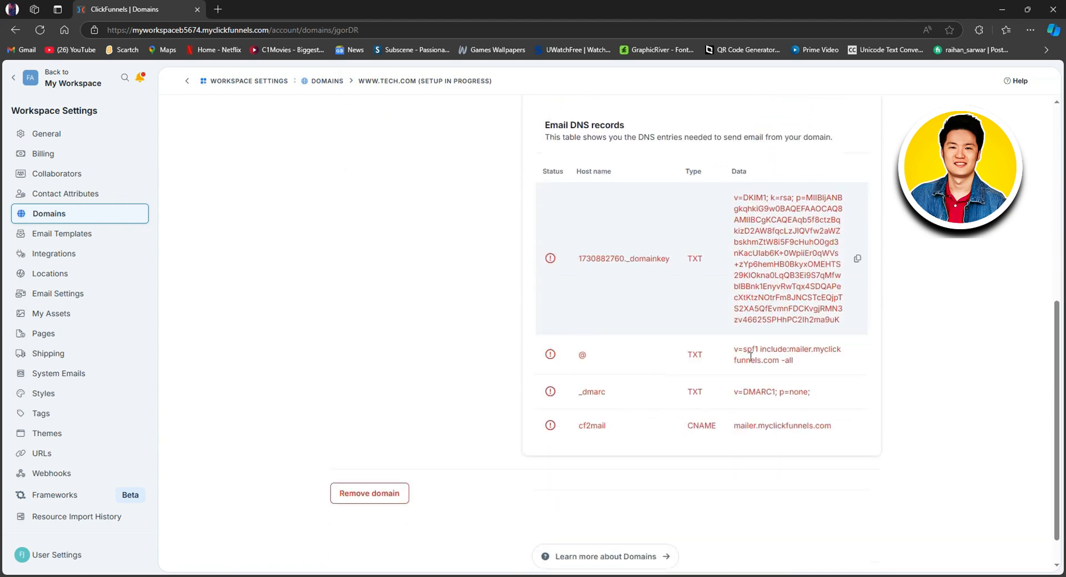
pyautogui.scroll(-1, 713, 400)
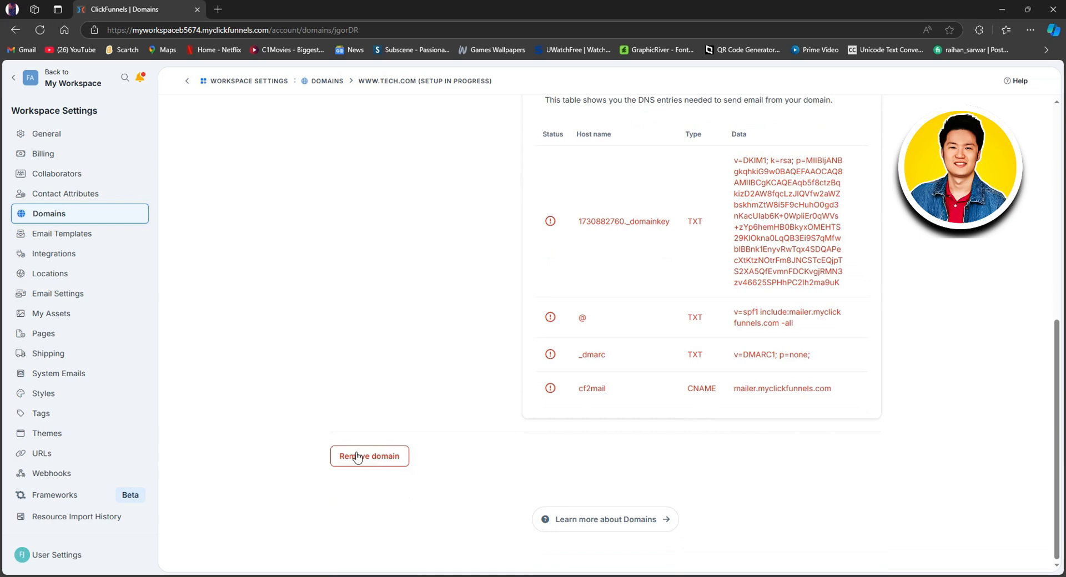
pyautogui.scroll(8, 522, 448)
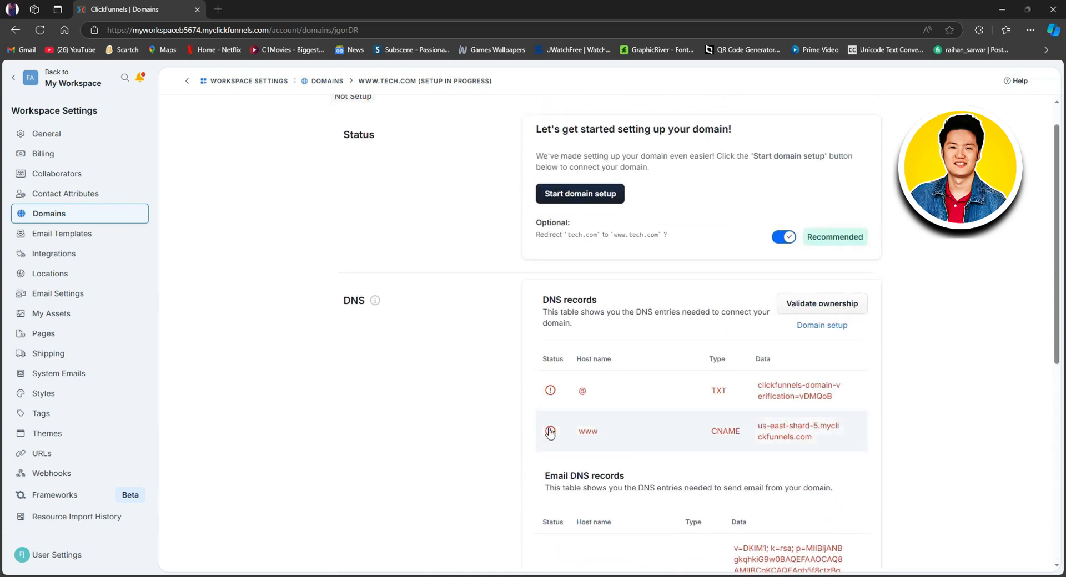
pyautogui.scroll(-1, 585, 402)
pyautogui.scroll(1, 585, 292)
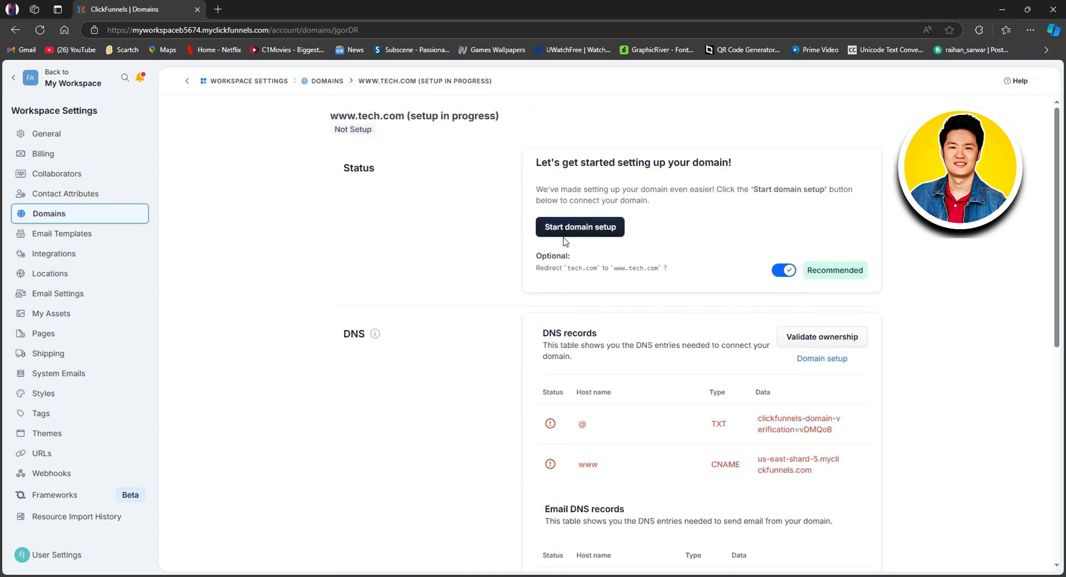
# Step: Start the automatic domain setup and choose GoDaddy as the provider by searching 'go'
pyautogui.click(599, 231)
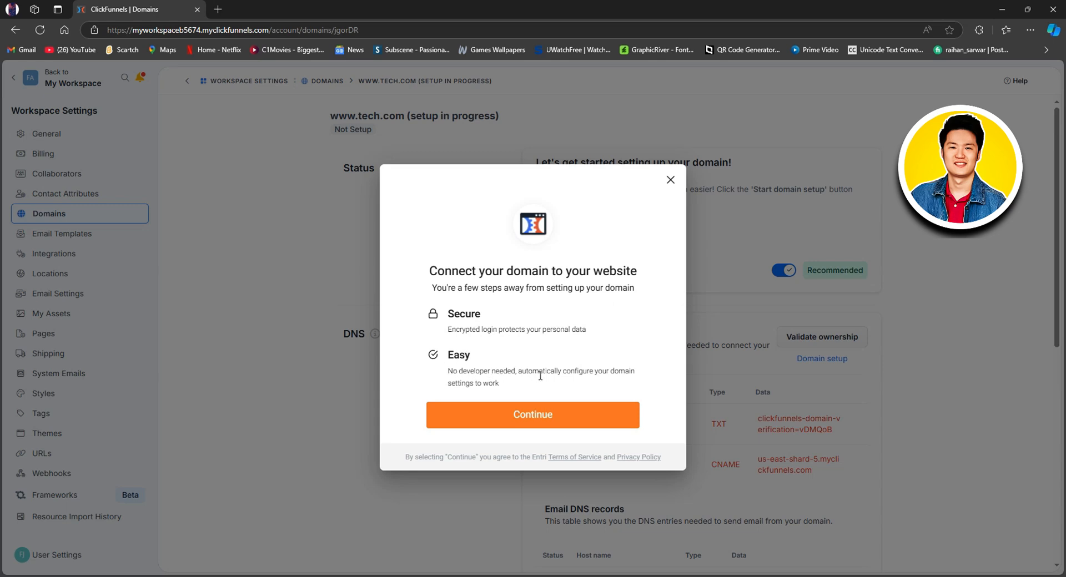
pyautogui.click(557, 424)
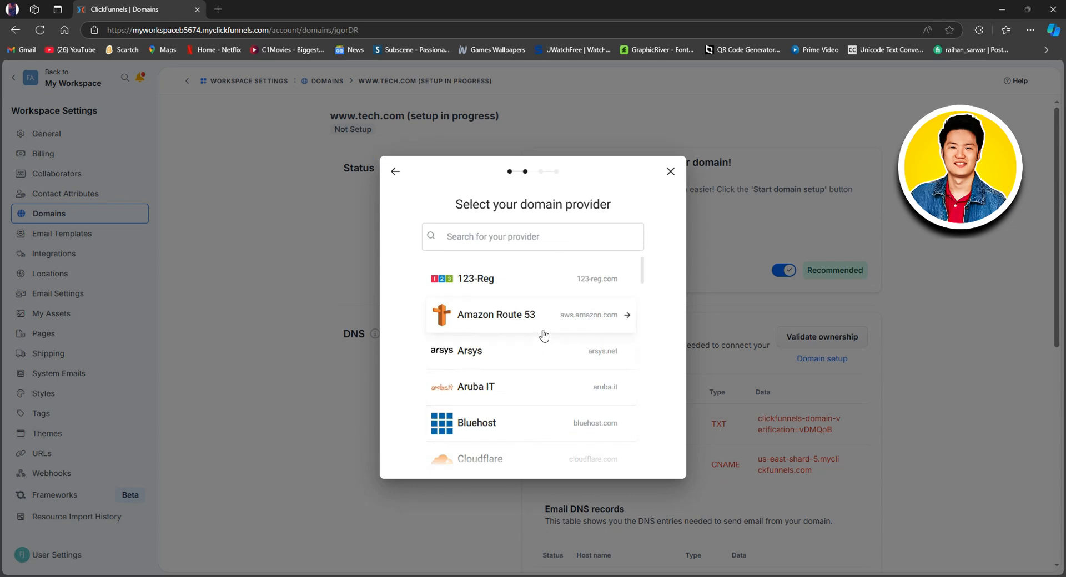
pyautogui.scroll(-5, 544, 360)
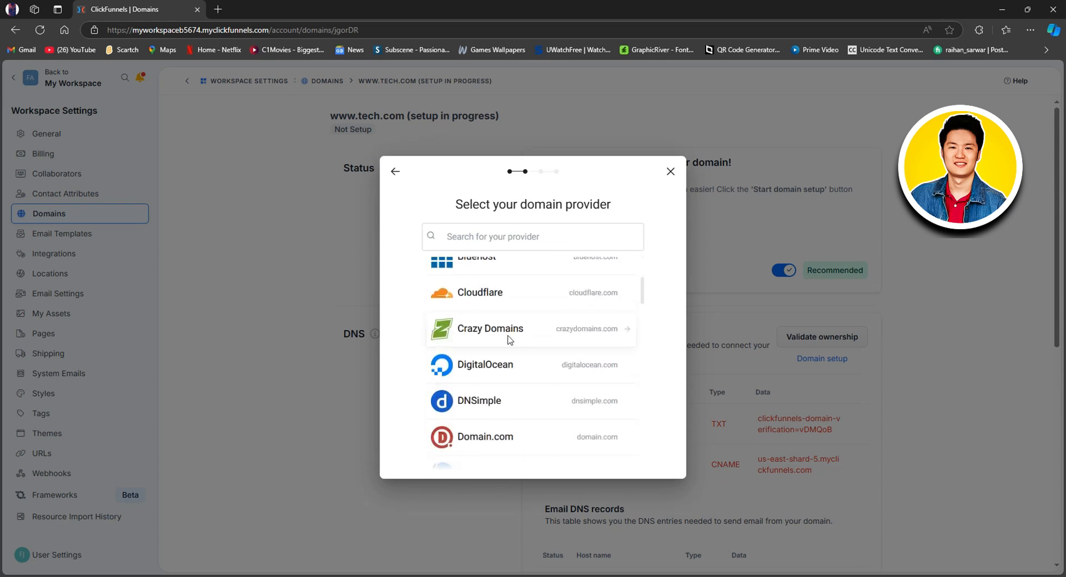
pyautogui.scroll(-6, 548, 327)
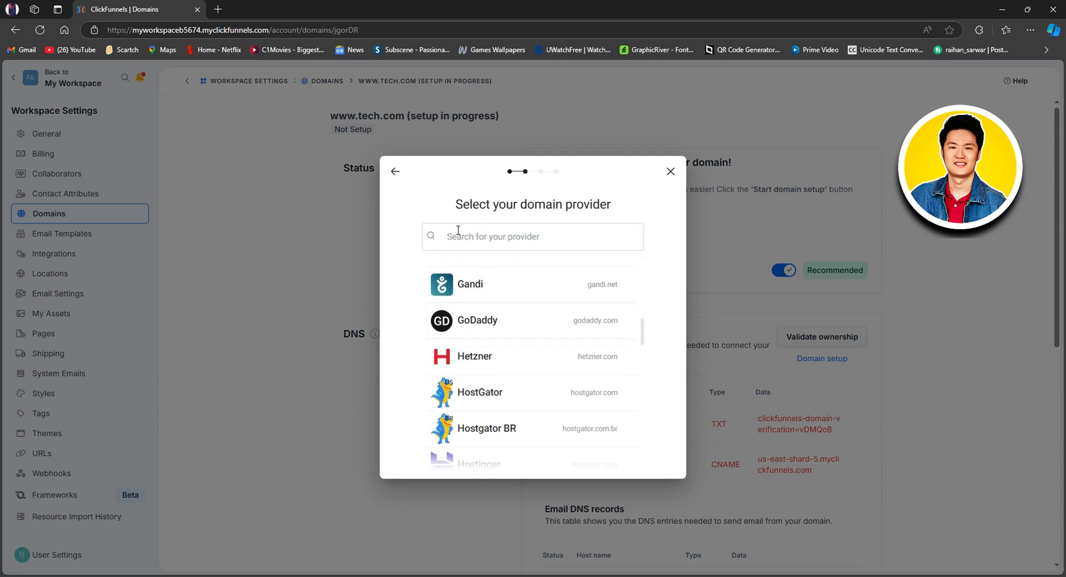
pyautogui.click(486, 236)
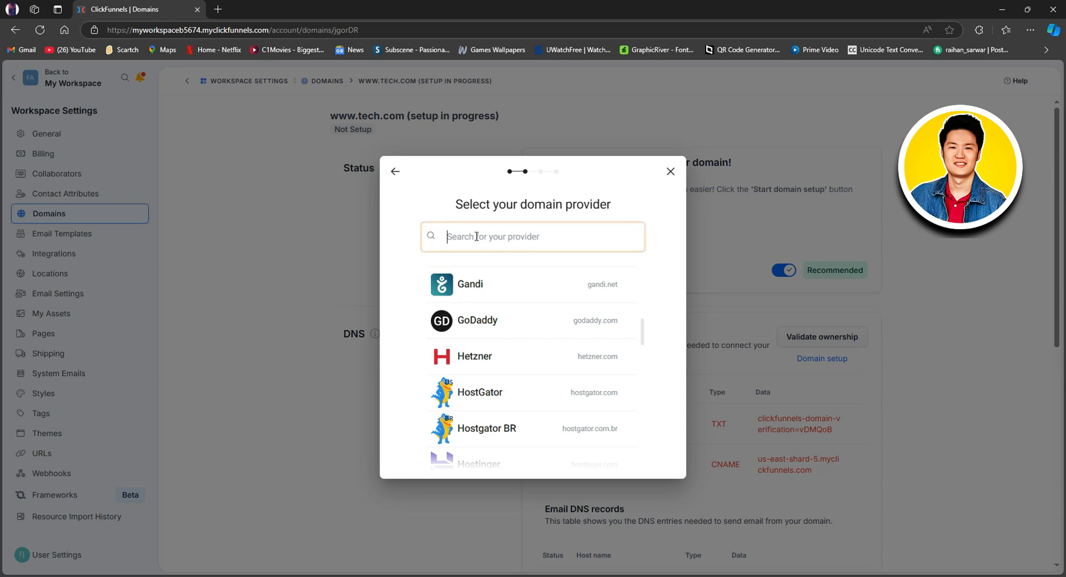
pyautogui.write('go')
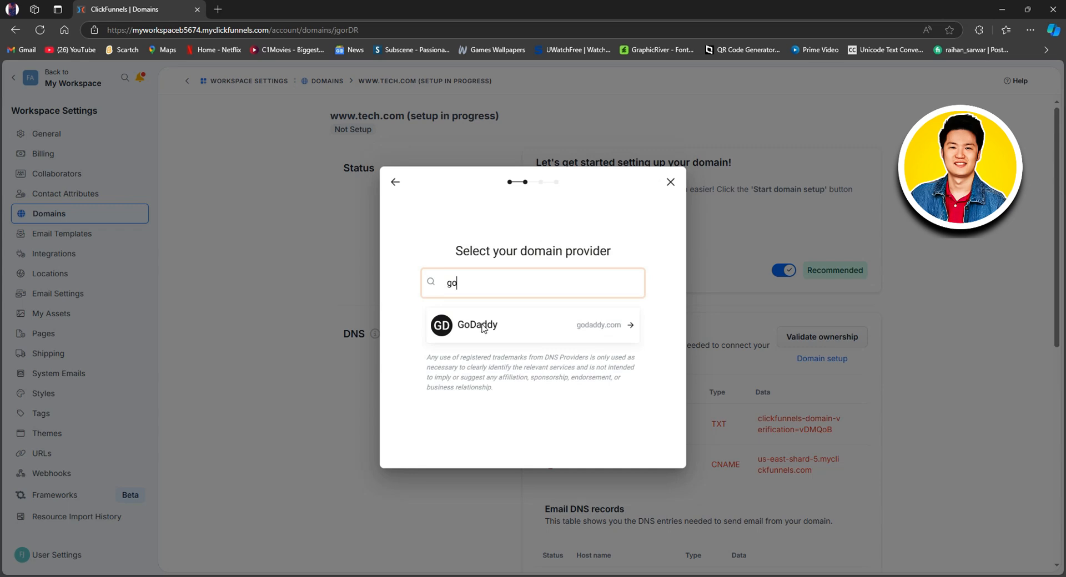
pyautogui.click(501, 328)
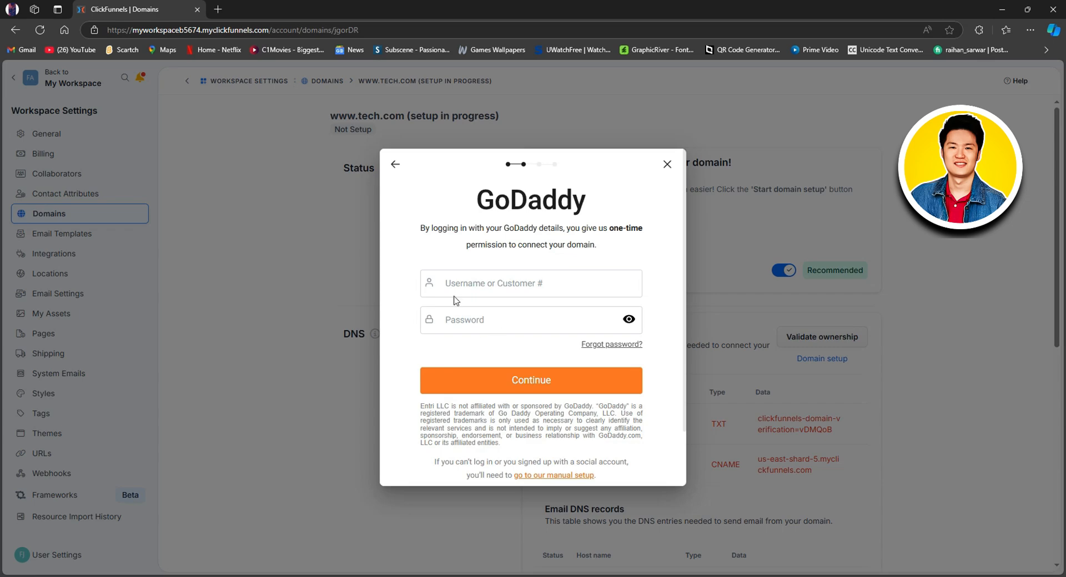
# Step: In a new tab, search the web for godaddy and open the GoDaddy Official Site
pyautogui.click(218, 9)
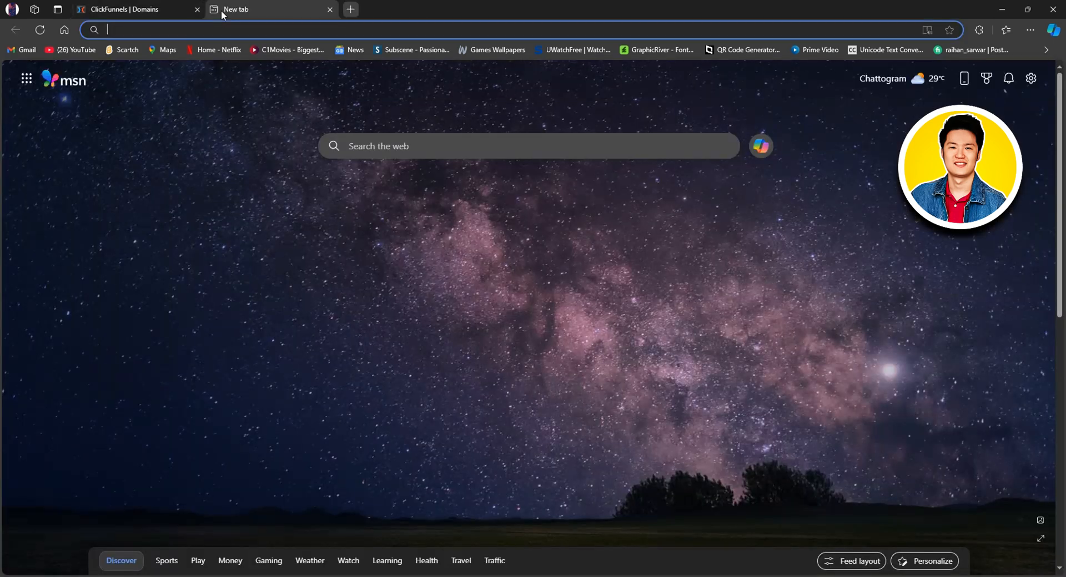
pyautogui.write('god')
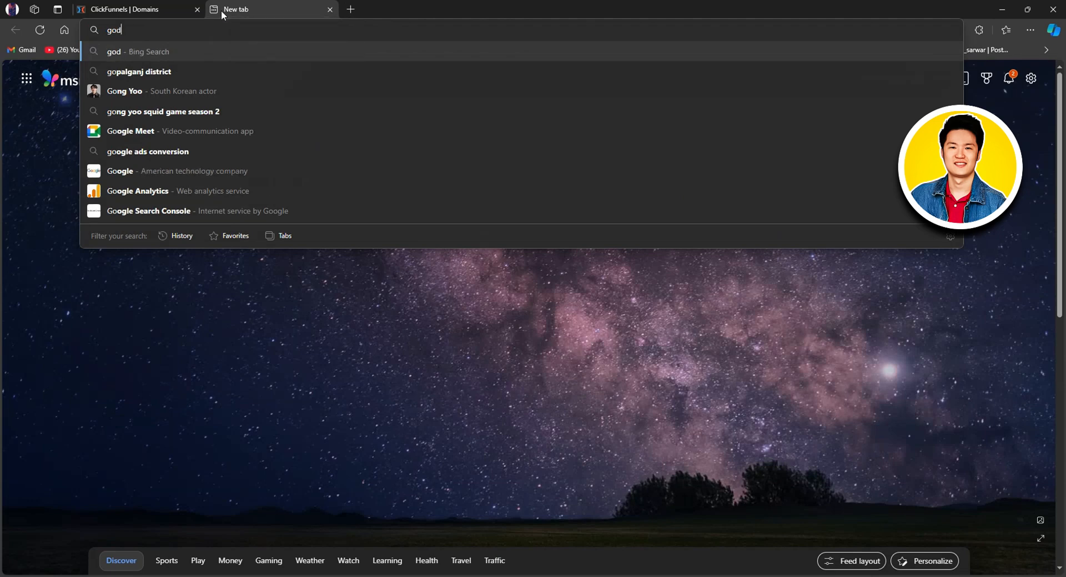
pyautogui.write('aa')
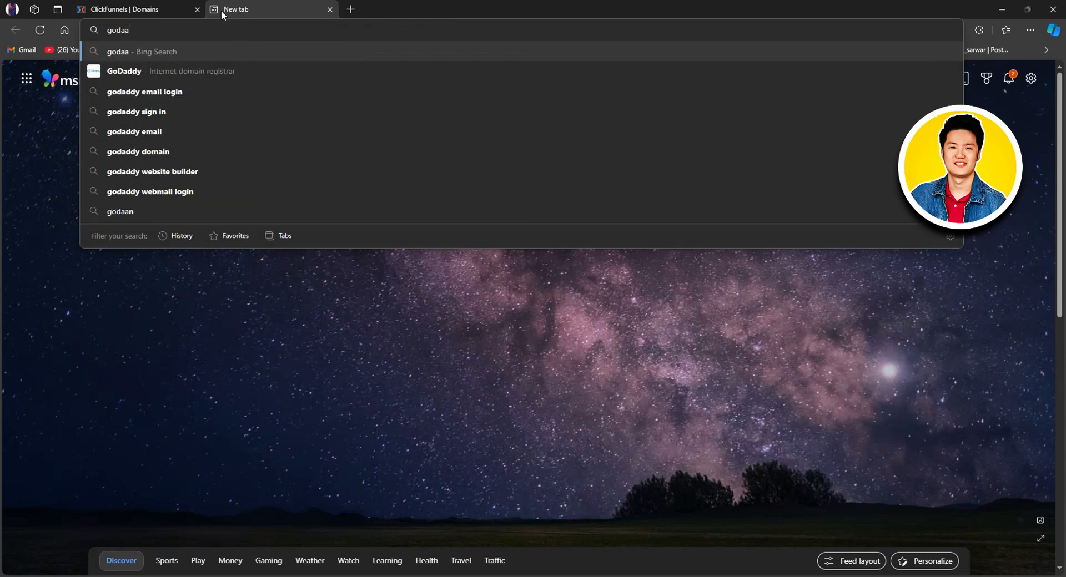
pyautogui.press('Down')
pyautogui.press('Return')
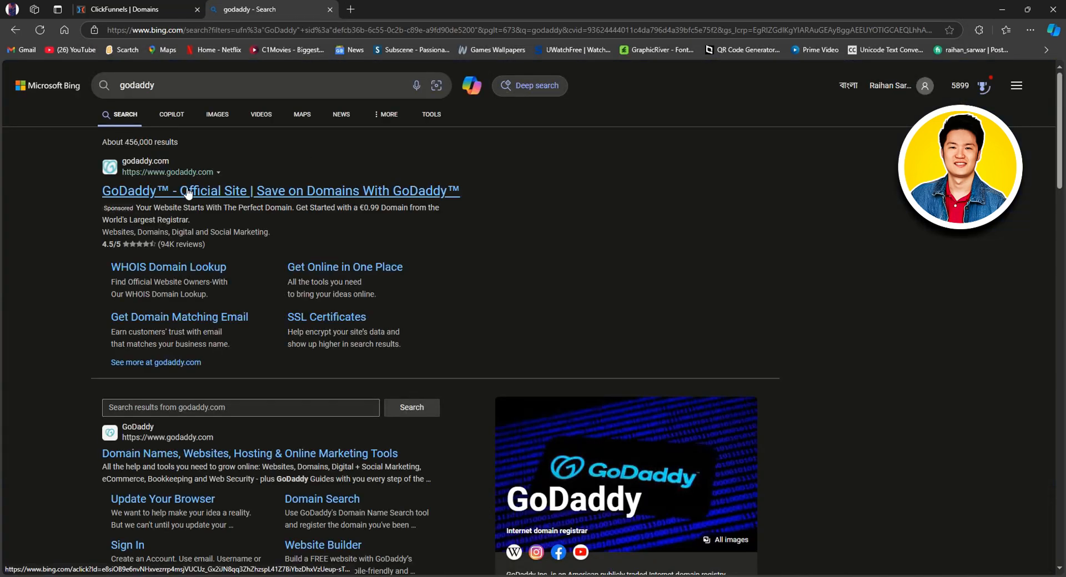
pyautogui.click(242, 191)
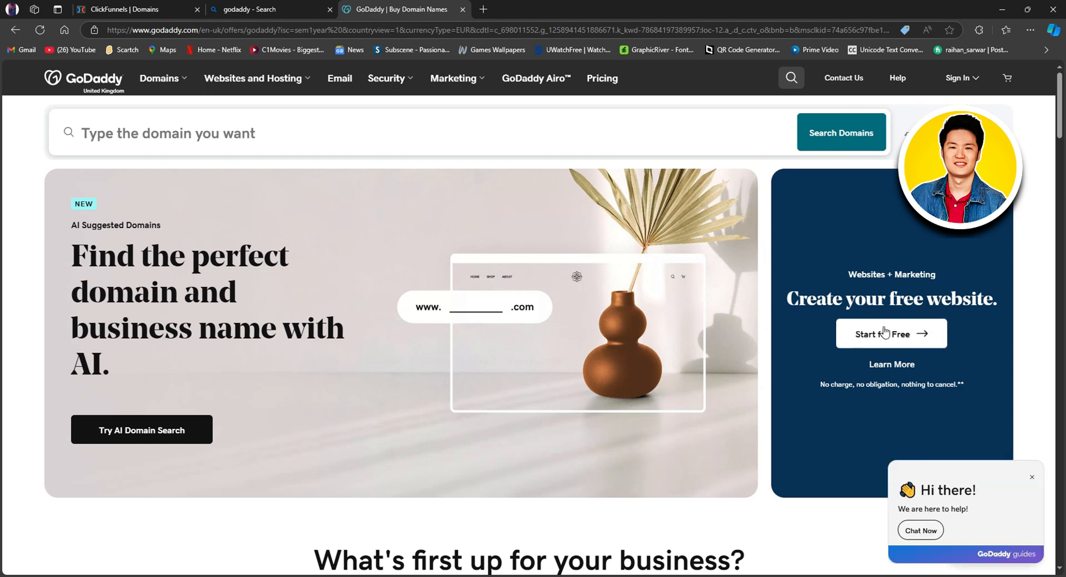
# Step: Start a free GoDaddy website with Google sign-in, then choose to link an existing GoDaddy account
pyautogui.click(864, 336)
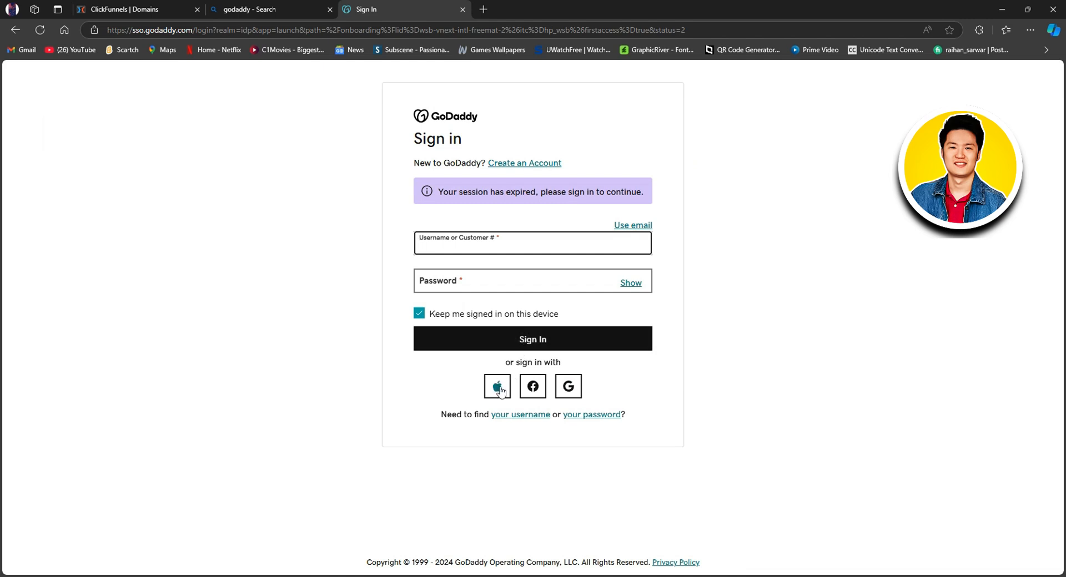
pyautogui.click(569, 389)
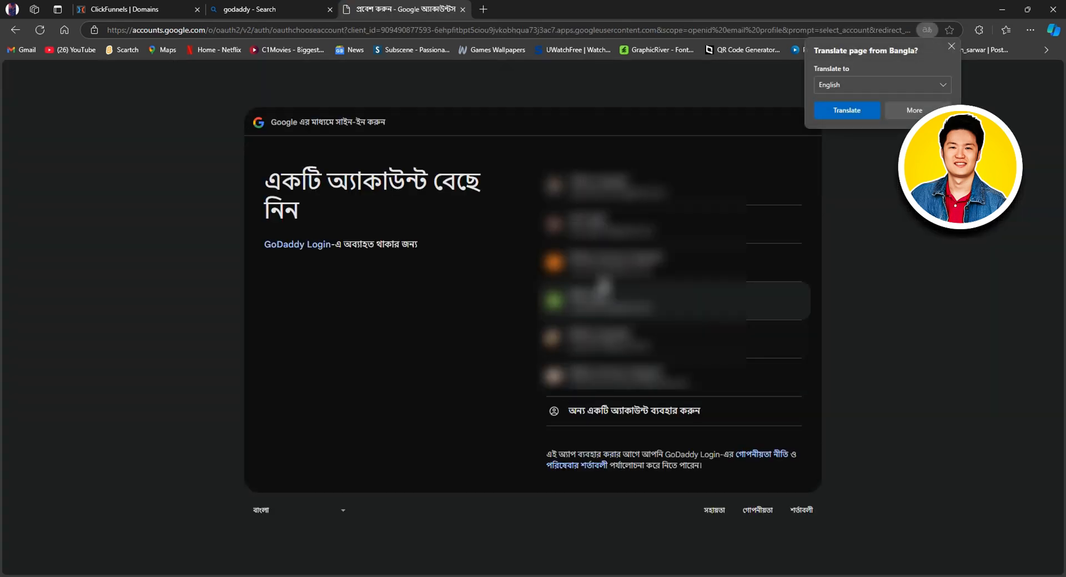
pyautogui.click(599, 270)
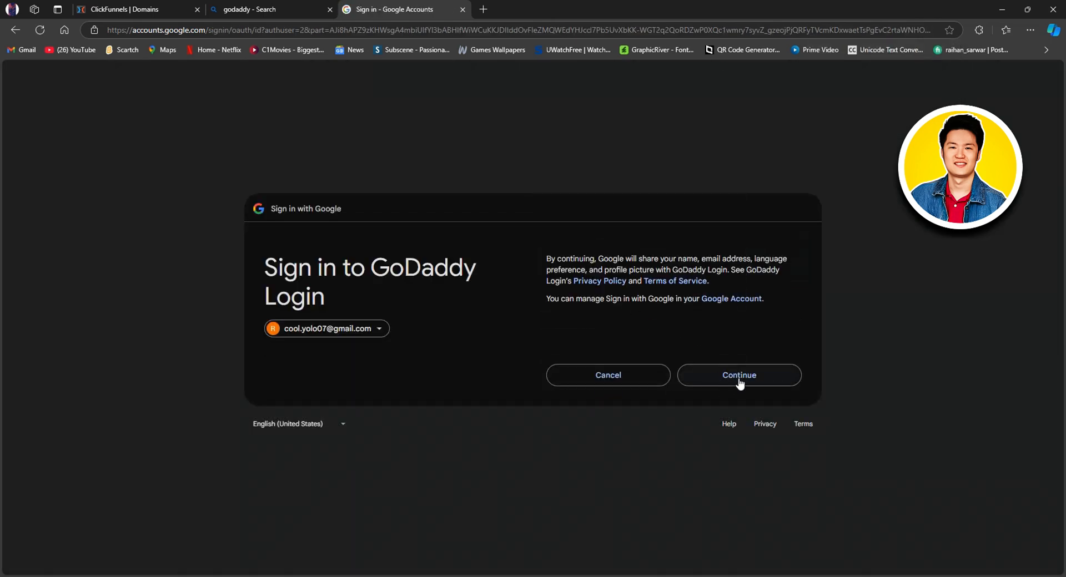
pyautogui.click(731, 369)
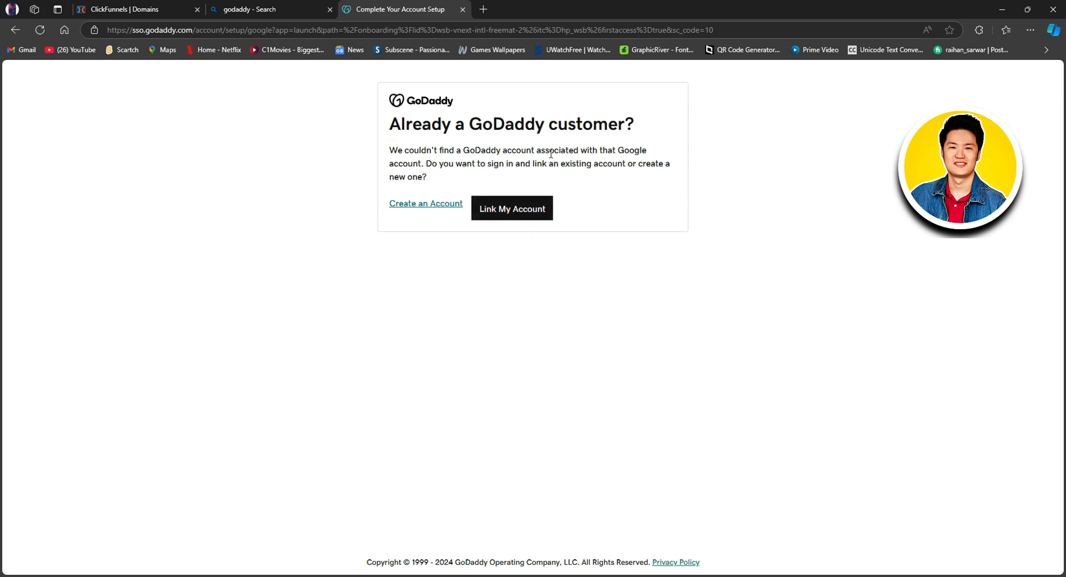
pyautogui.click(523, 214)
pyautogui.click(522, 214)
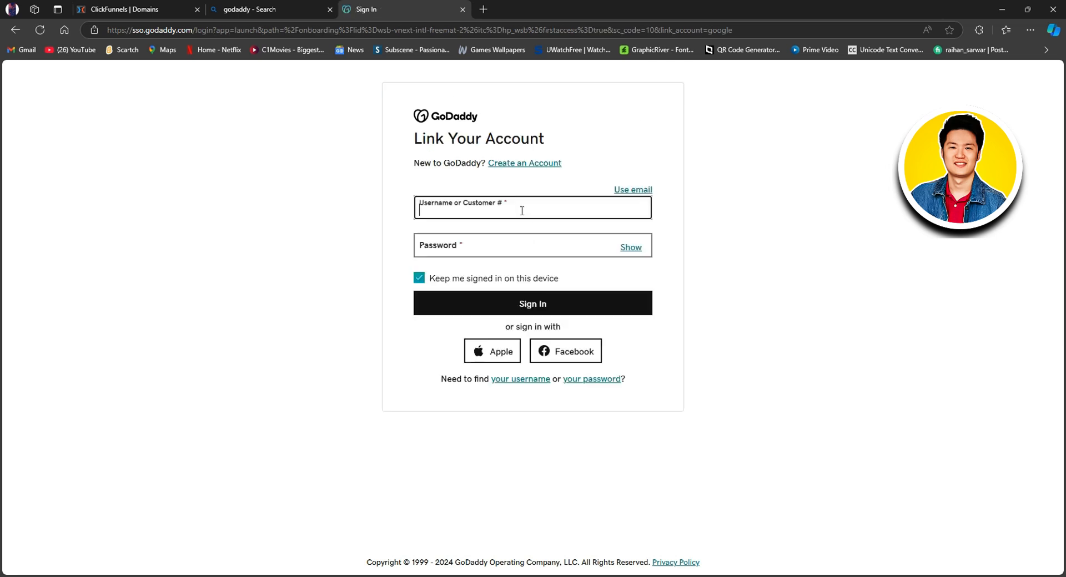
# Step: Try the saved address as the GoDaddy username, which is rejected
pyautogui.click(522, 211)
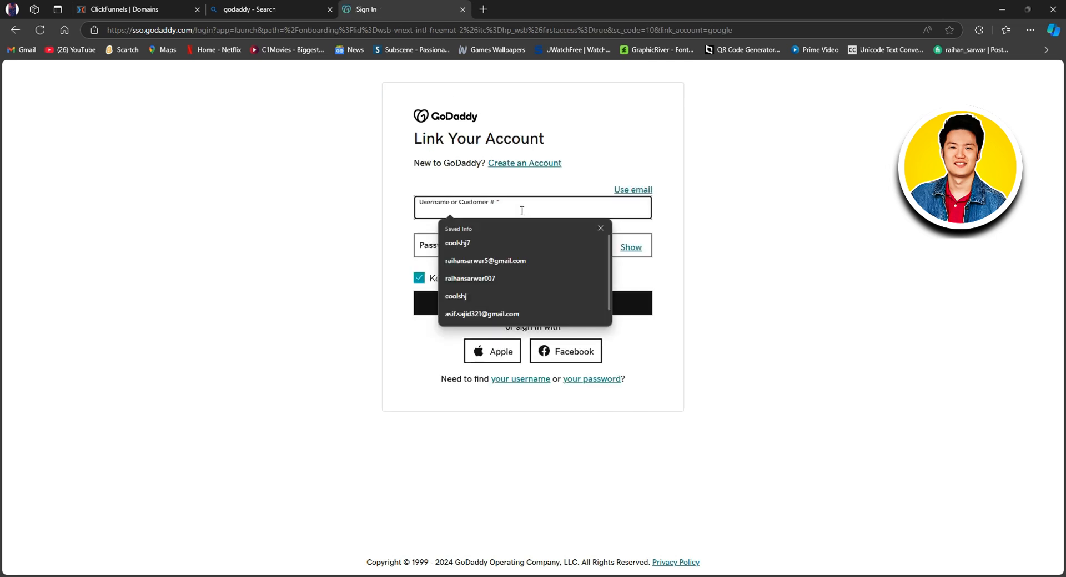
pyautogui.click(548, 190)
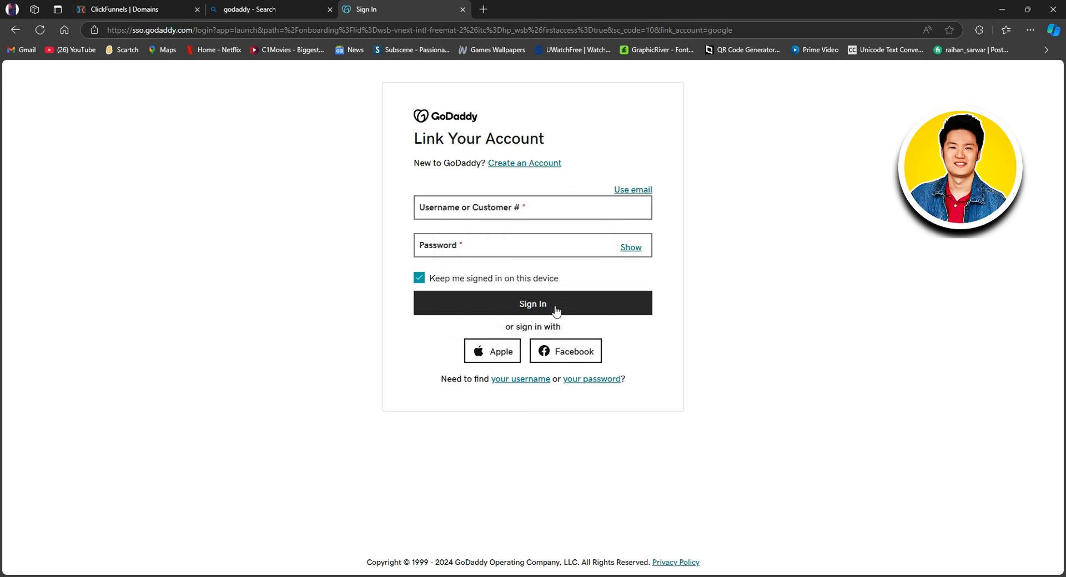
pyautogui.click(528, 209)
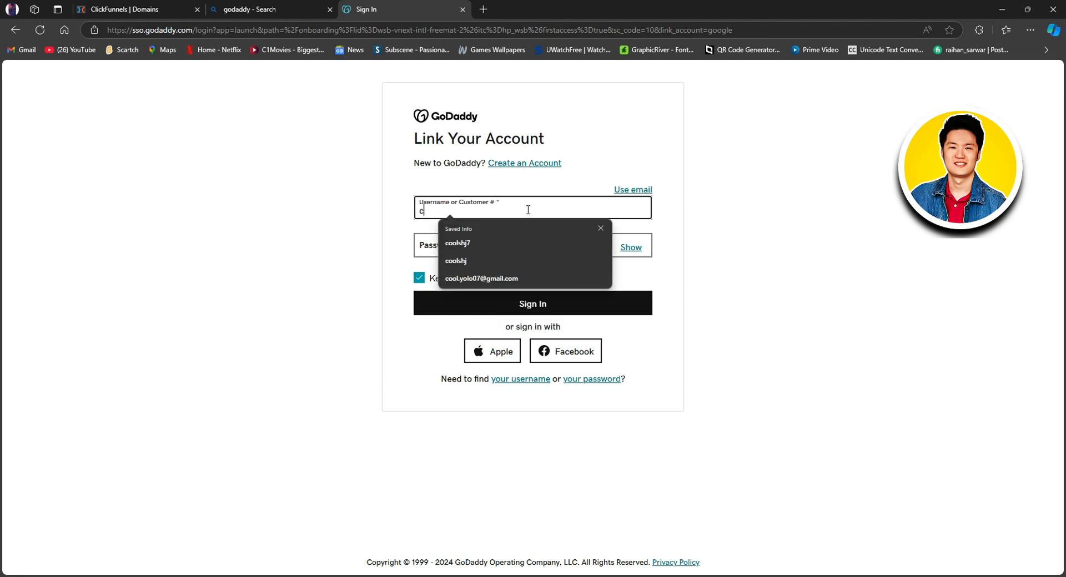
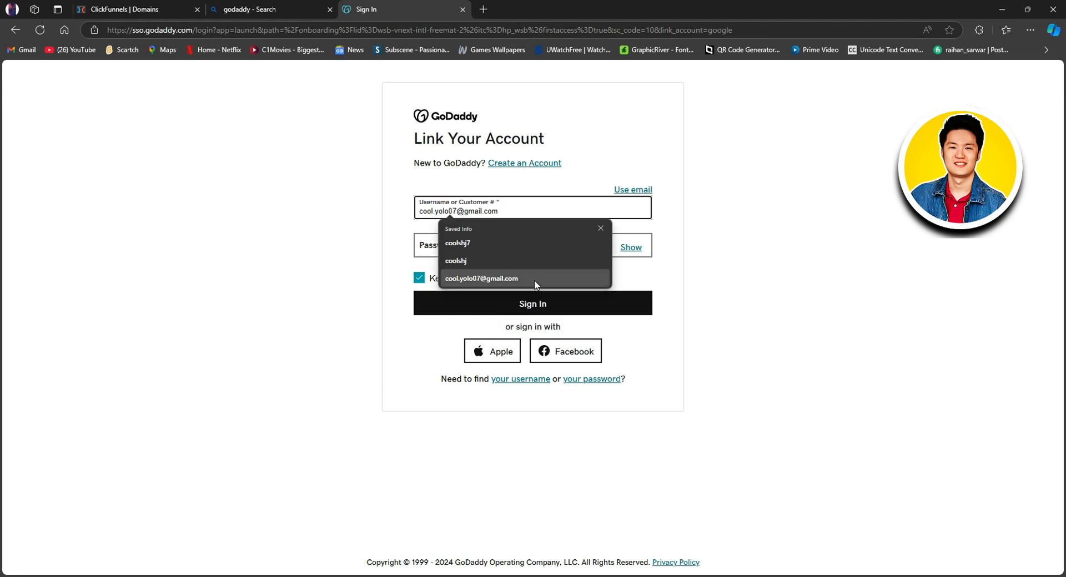
pyautogui.click(534, 279)
pyautogui.click(481, 247)
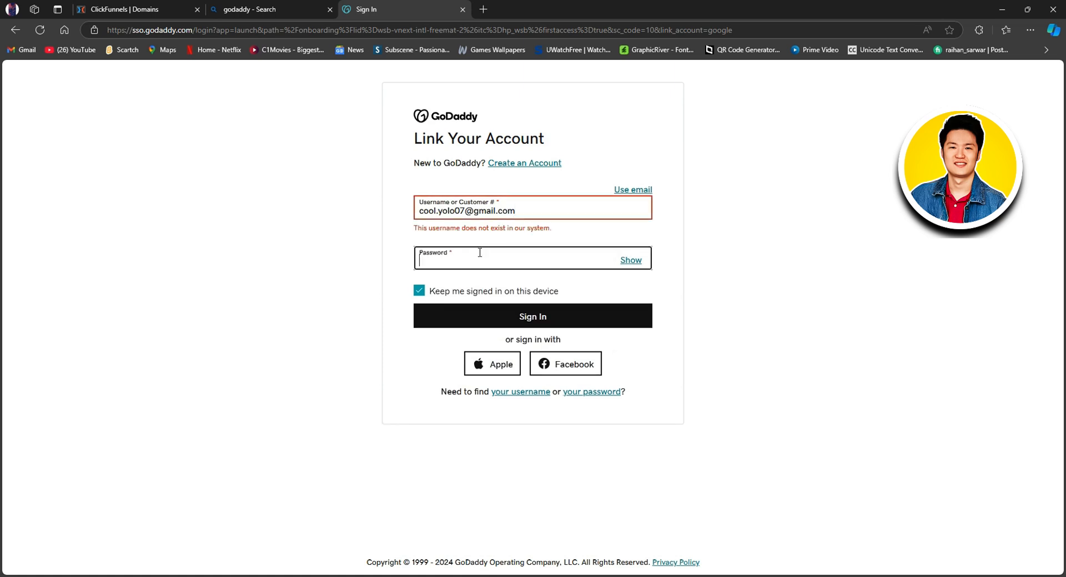
# Step: Switch to email sign-in, pick the saved email address and continue
pyautogui.click(626, 195)
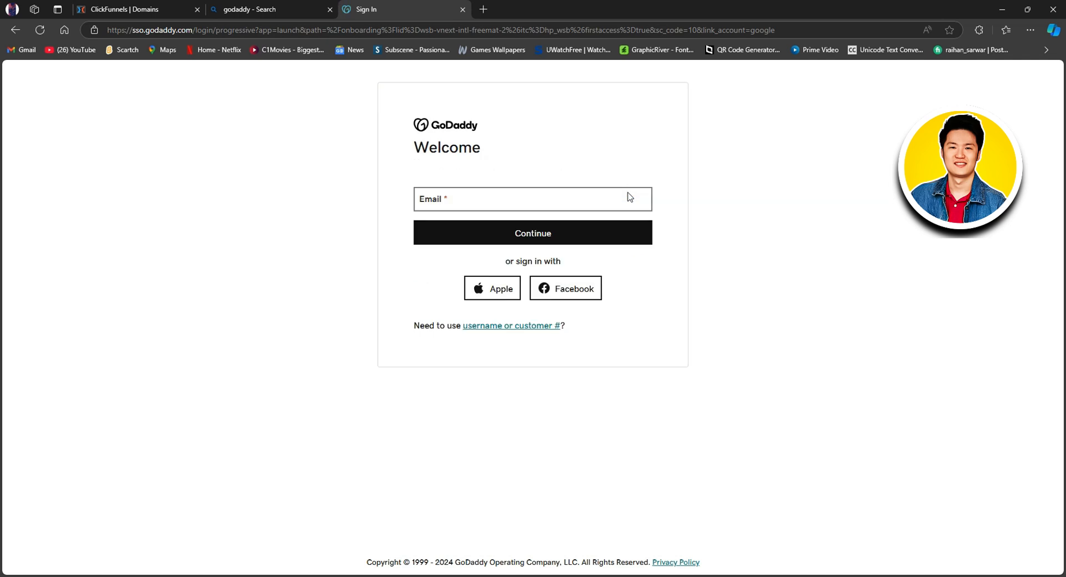
pyautogui.click(547, 199)
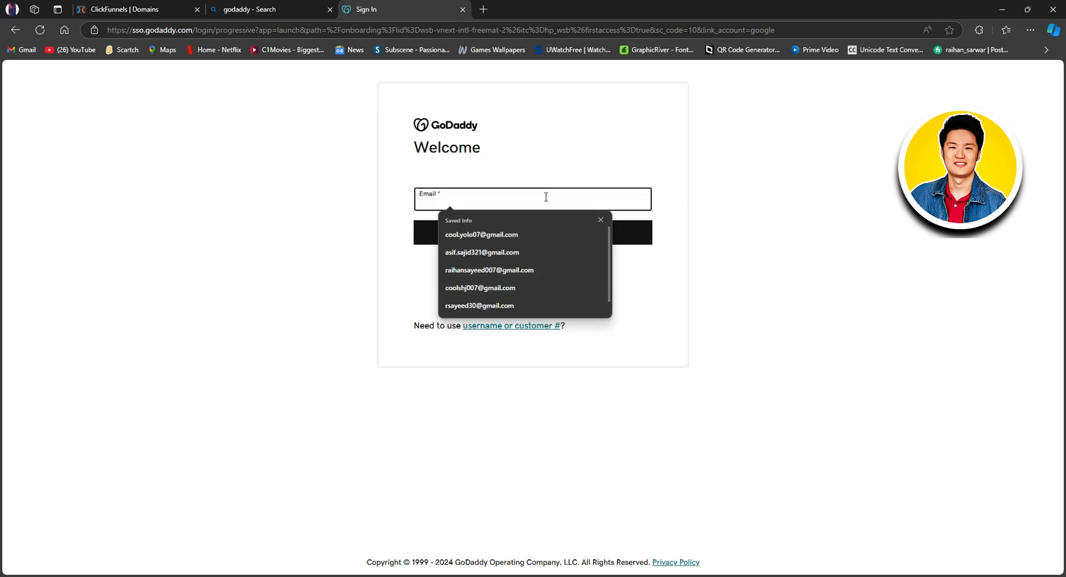
pyautogui.click(524, 234)
pyautogui.click(529, 233)
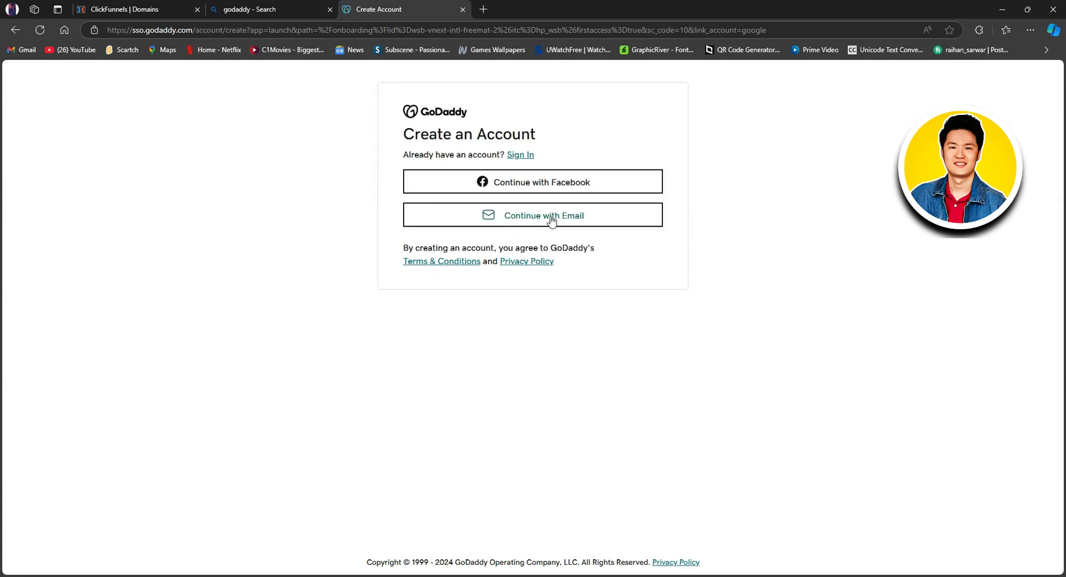
# Step: Begin email signup with the saved email address and replace the suggested username with a new one
pyautogui.click(555, 221)
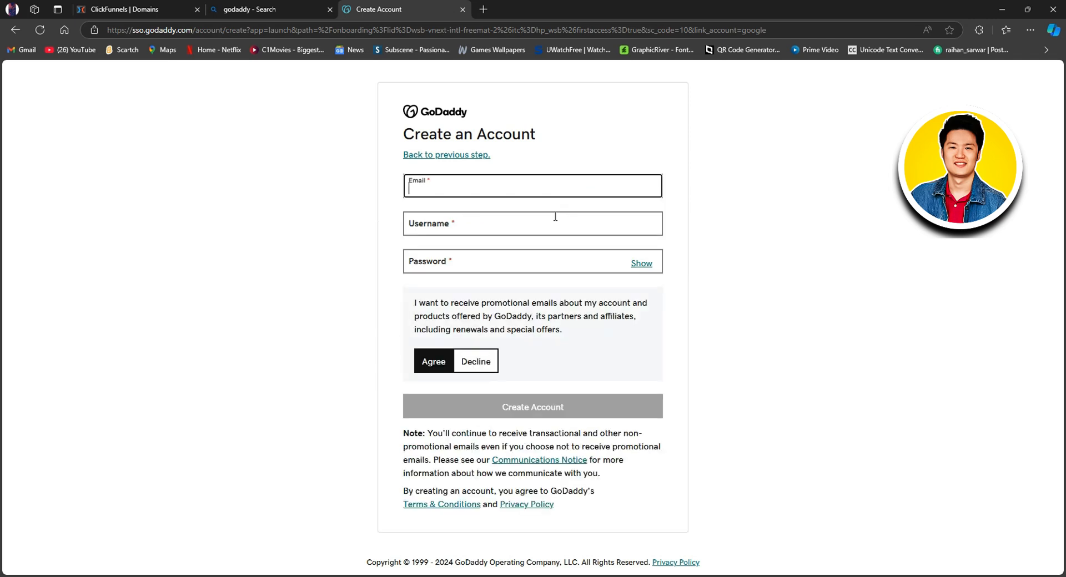
pyautogui.click(446, 186)
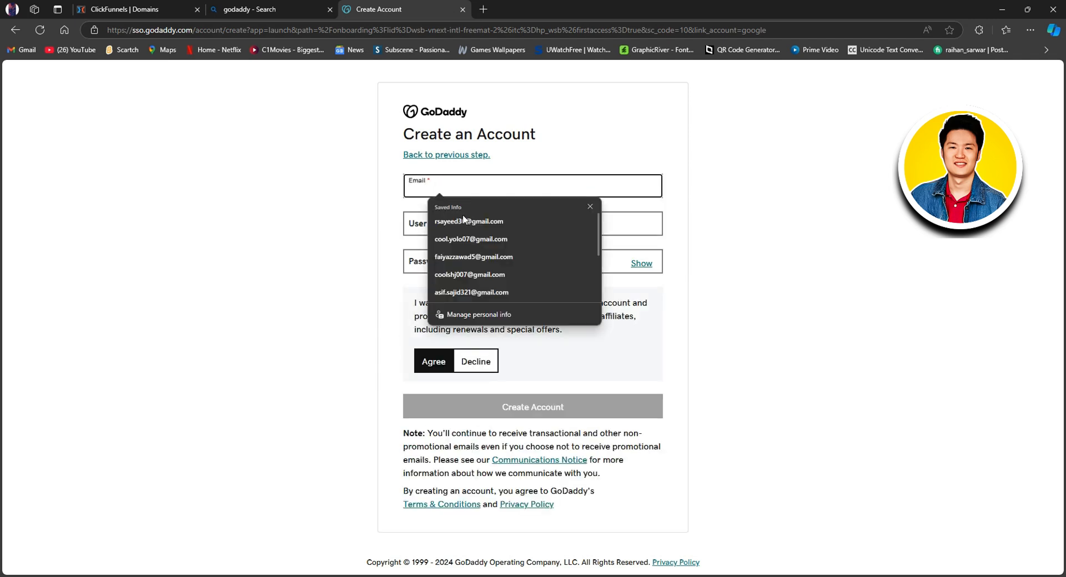
pyautogui.click(469, 237)
pyautogui.click(502, 229)
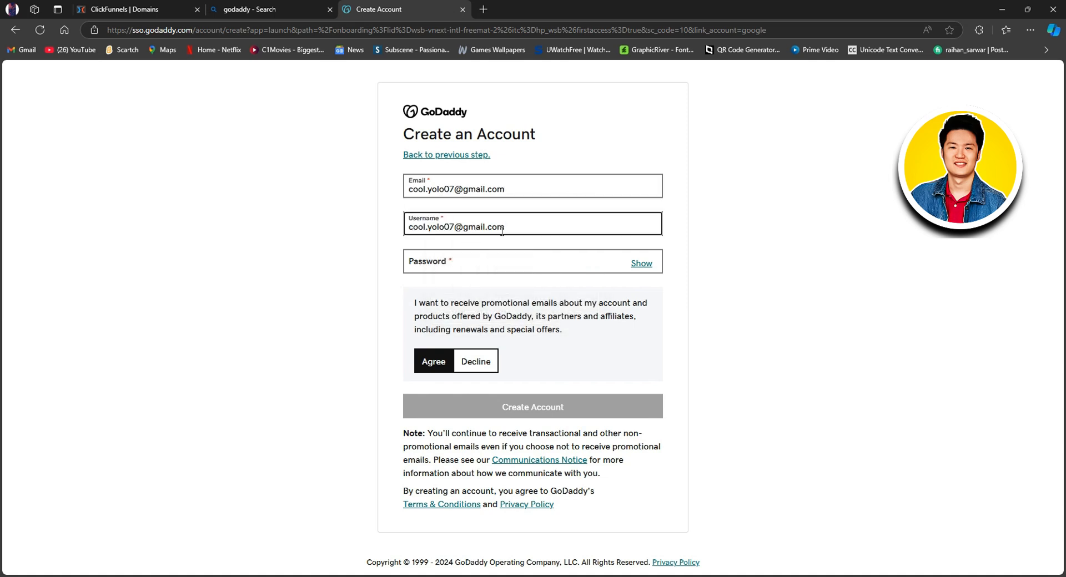
pyautogui.moveTo(502, 230); pyautogui.dragTo(411, 227)
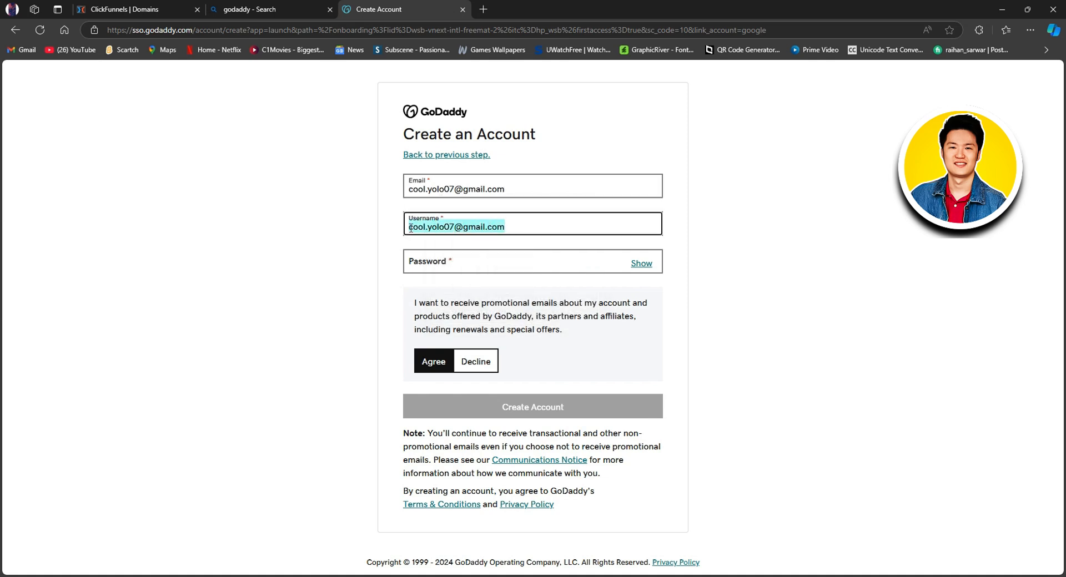
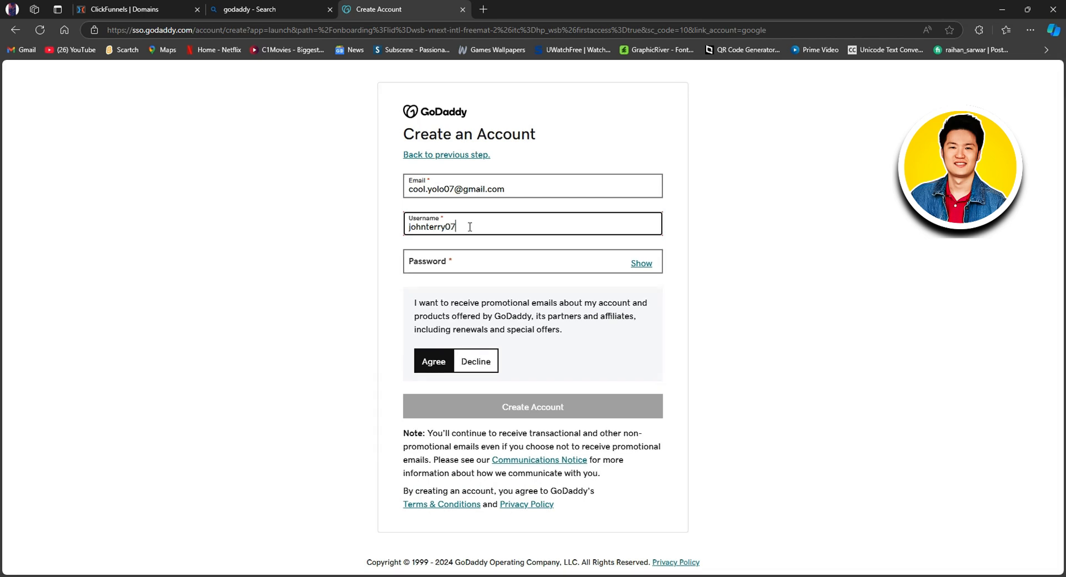
# Step: Enter a password of at least 9 characters, agree to promotional emails, and create the account
pyautogui.click(474, 262)
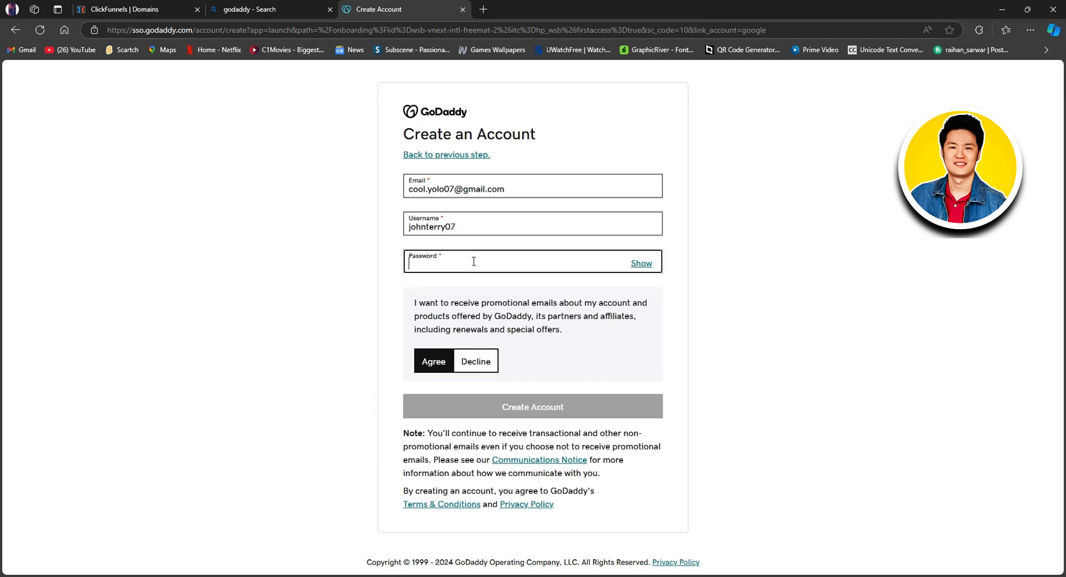
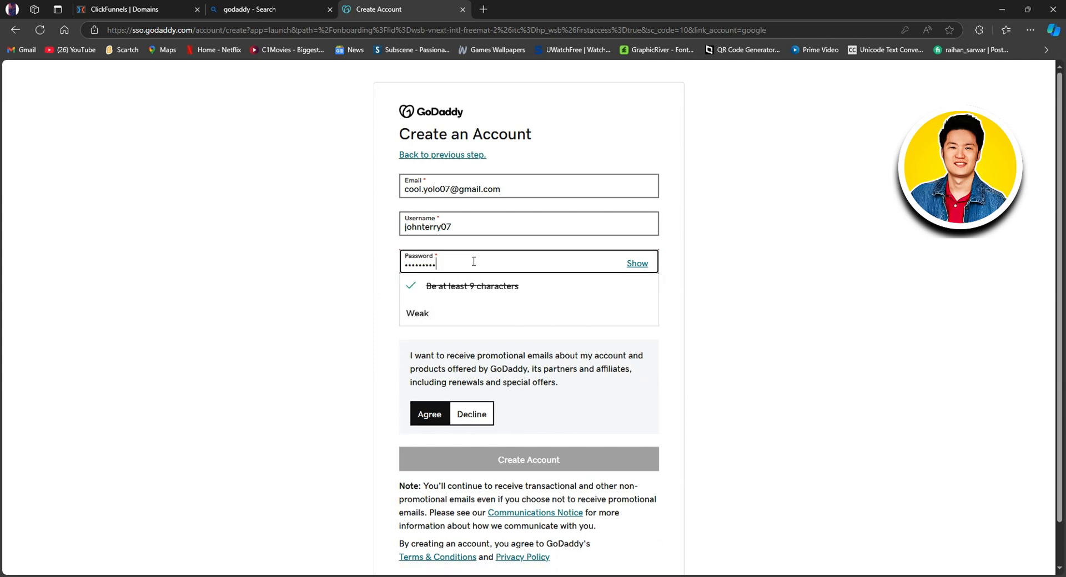
pyautogui.click(429, 414)
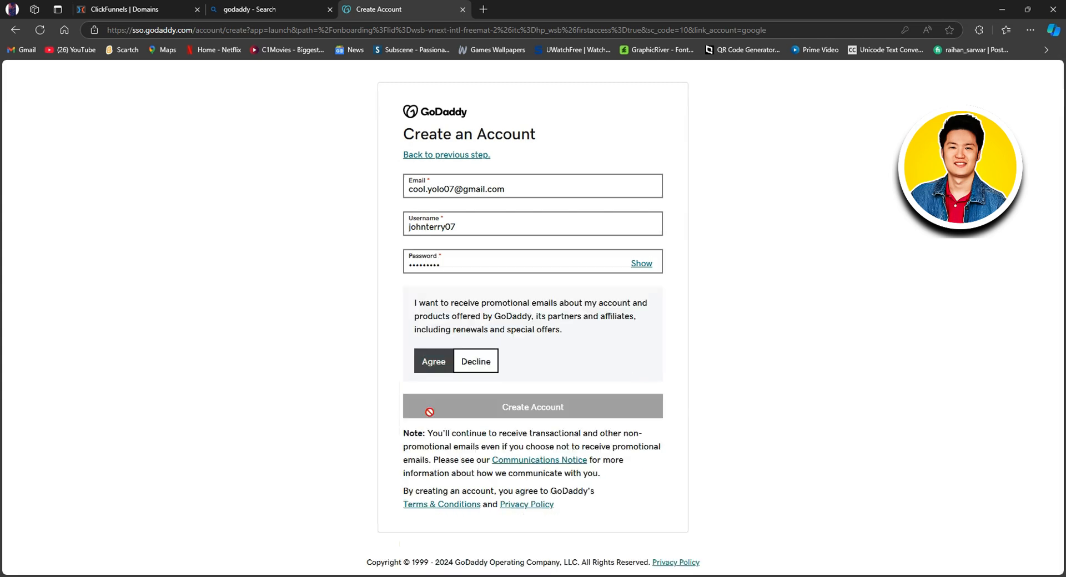
pyautogui.click(435, 367)
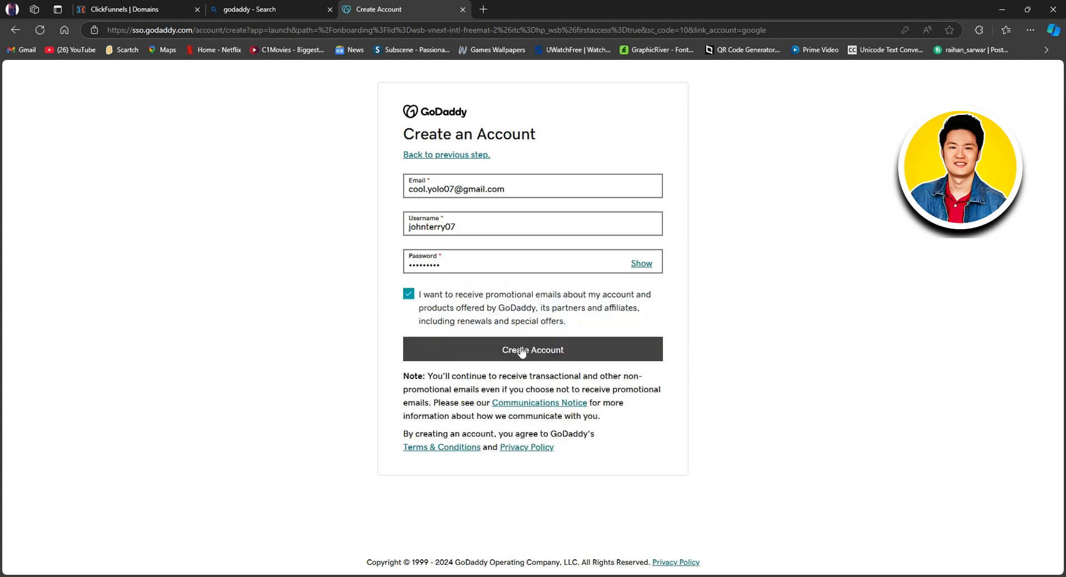
pyautogui.click(522, 351)
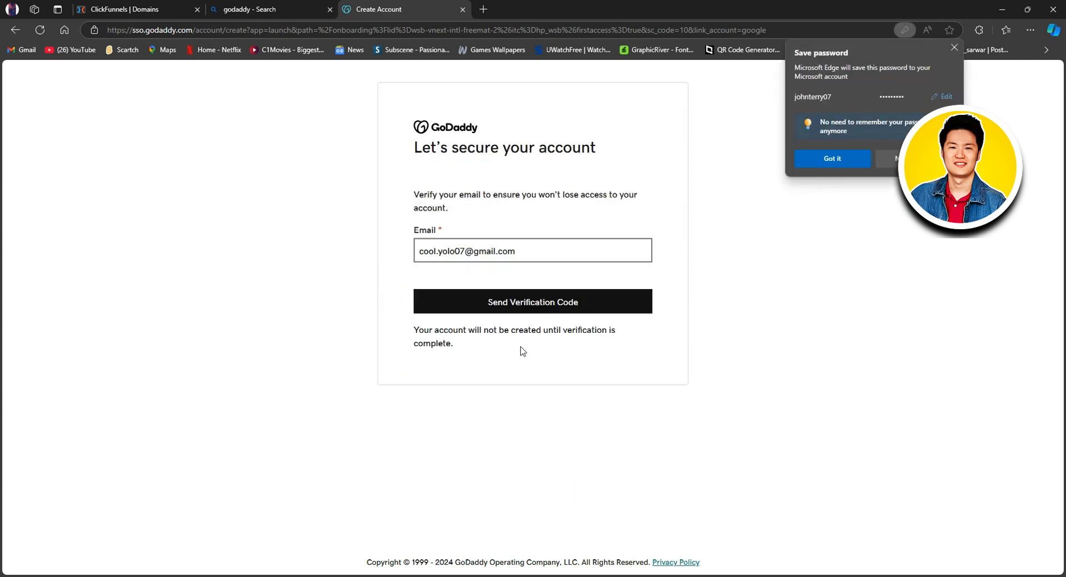
# Step: Verify the new GoDaddy account with the six-digit code emailed to it, dismissing Edge's save-password popup
pyautogui.click(533, 303)
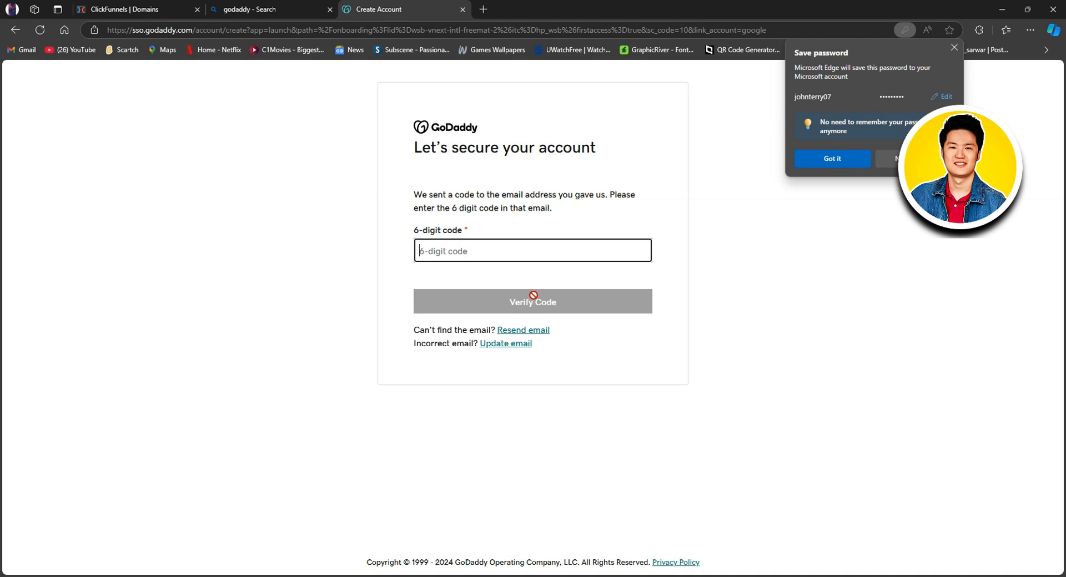
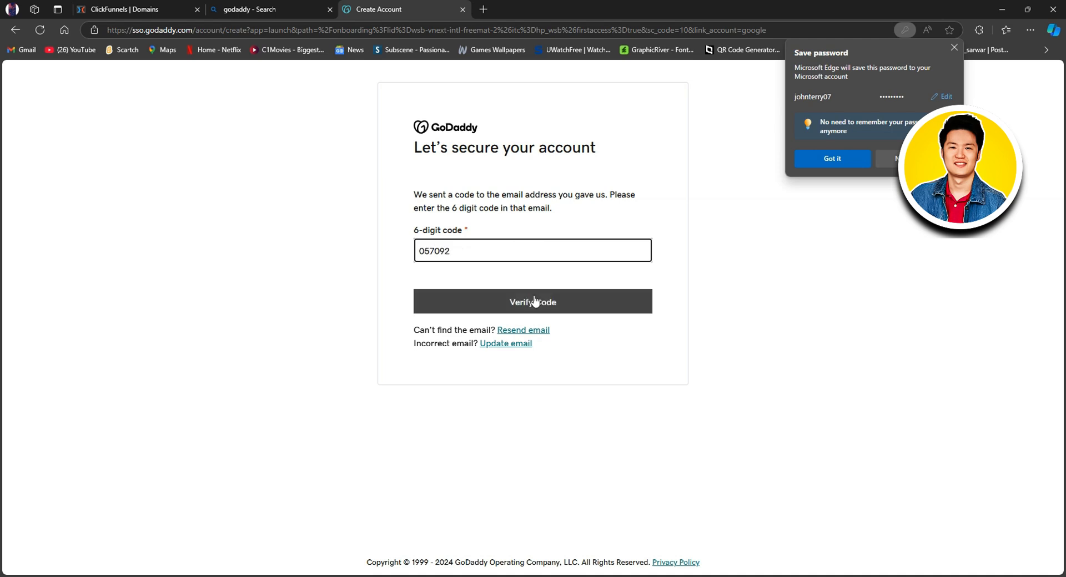
pyautogui.click(534, 301)
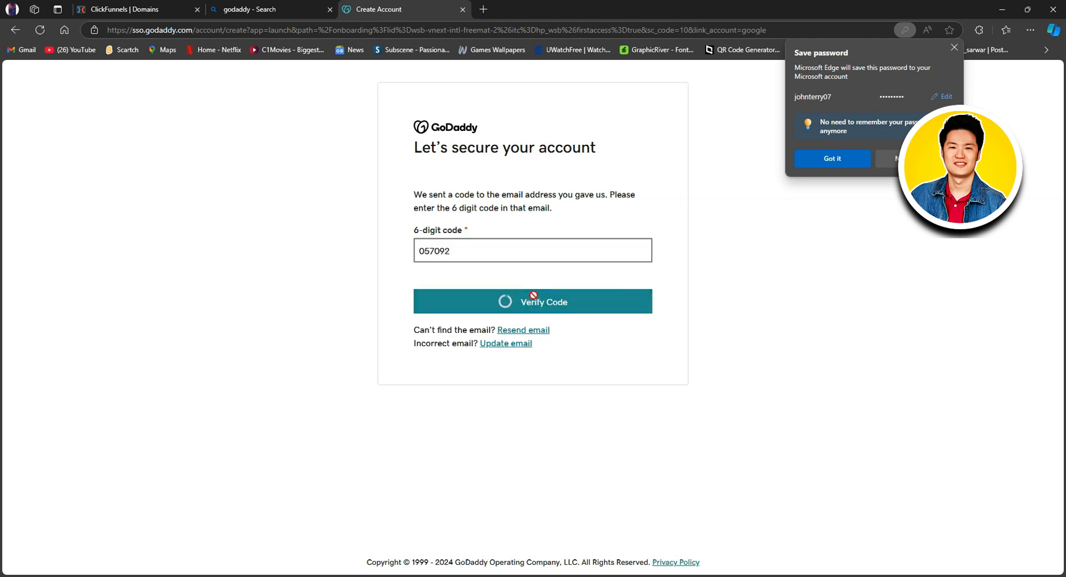
pyautogui.click(837, 160)
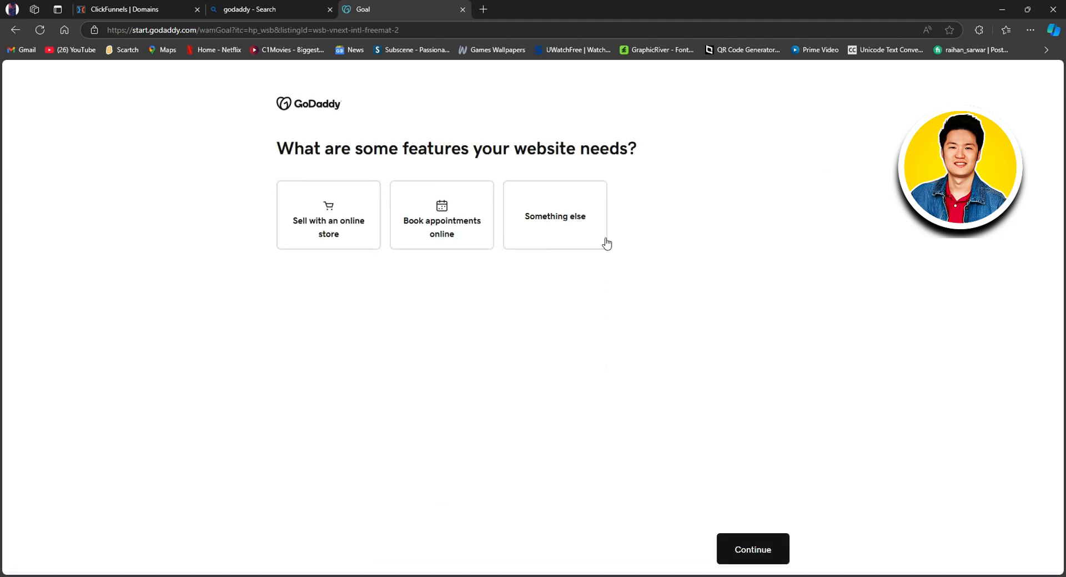
# Step: Build a Photography website with an online store named Tech Developer, skipping the business description
pyautogui.click(334, 228)
pyautogui.click(728, 536)
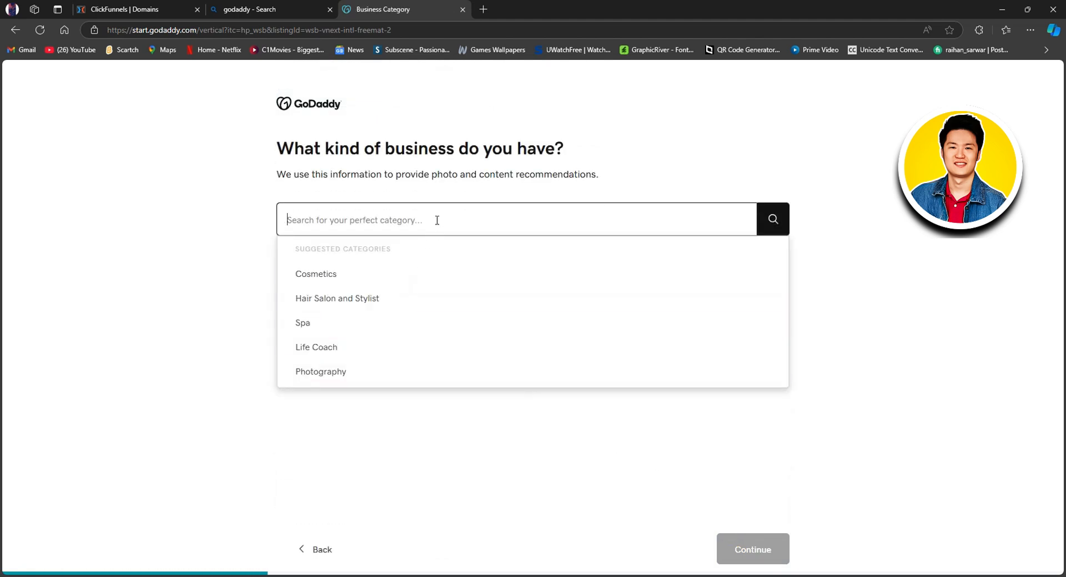
pyautogui.click(383, 372)
pyautogui.click(762, 549)
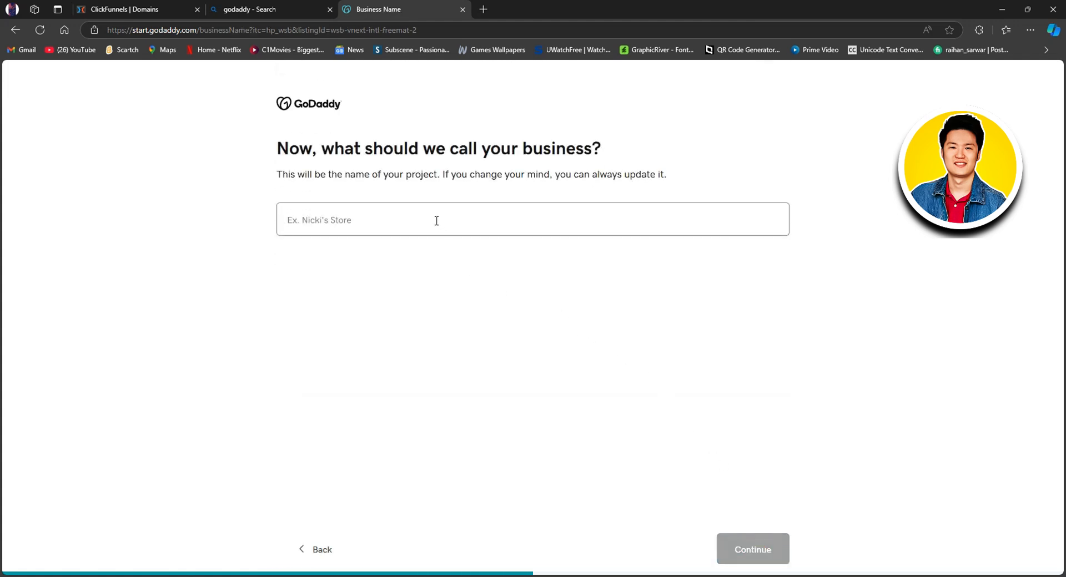
pyautogui.click(435, 221)
pyautogui.write('Tecg')
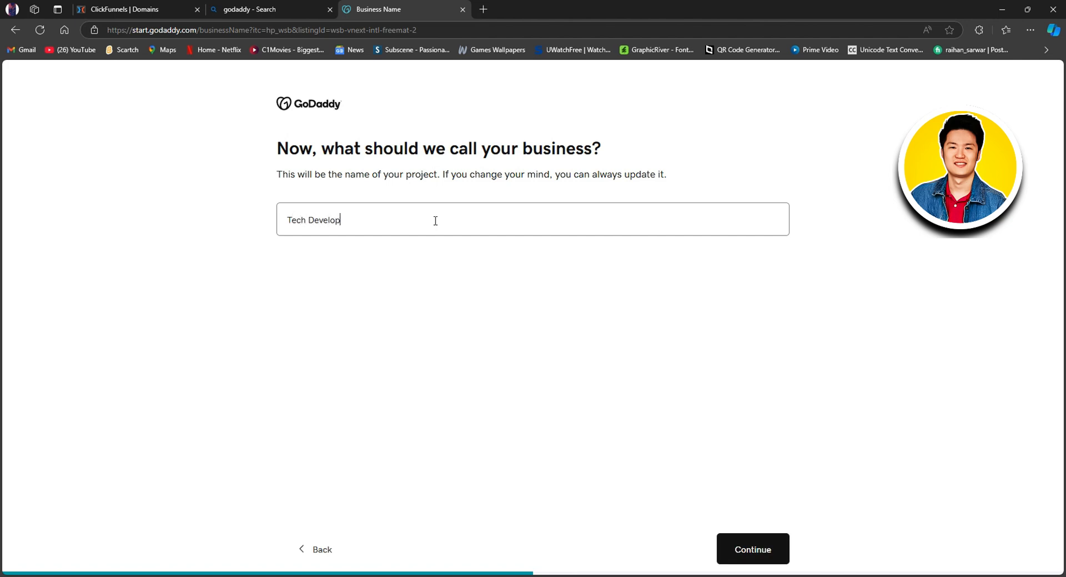
pyautogui.click(749, 547)
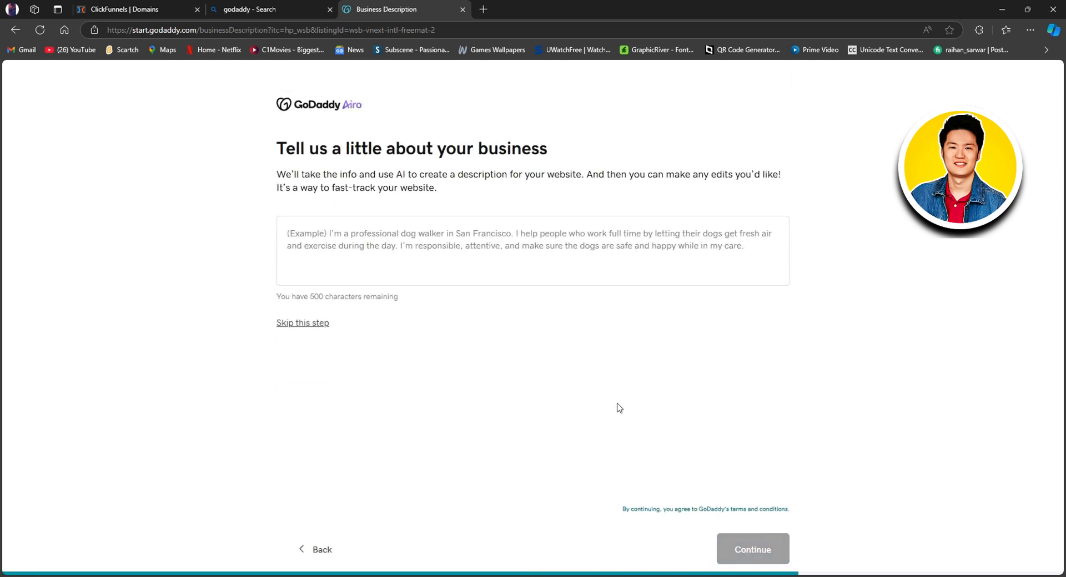
pyautogui.click(298, 326)
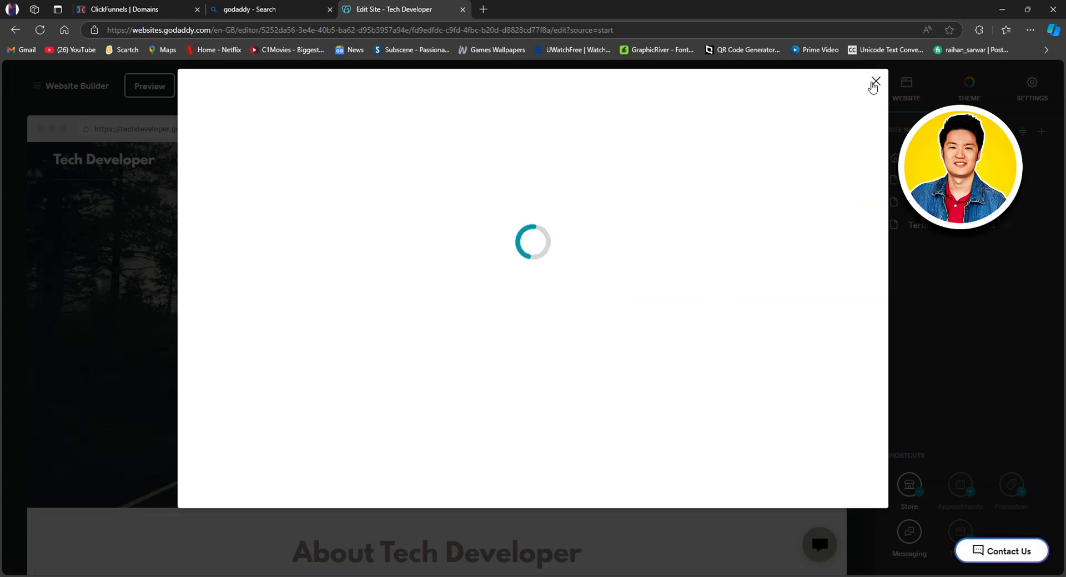
# Step: Keep the suggested sections for the Tech Developer site, then return to the ClickFunnels Domains tab
pyautogui.click(875, 79)
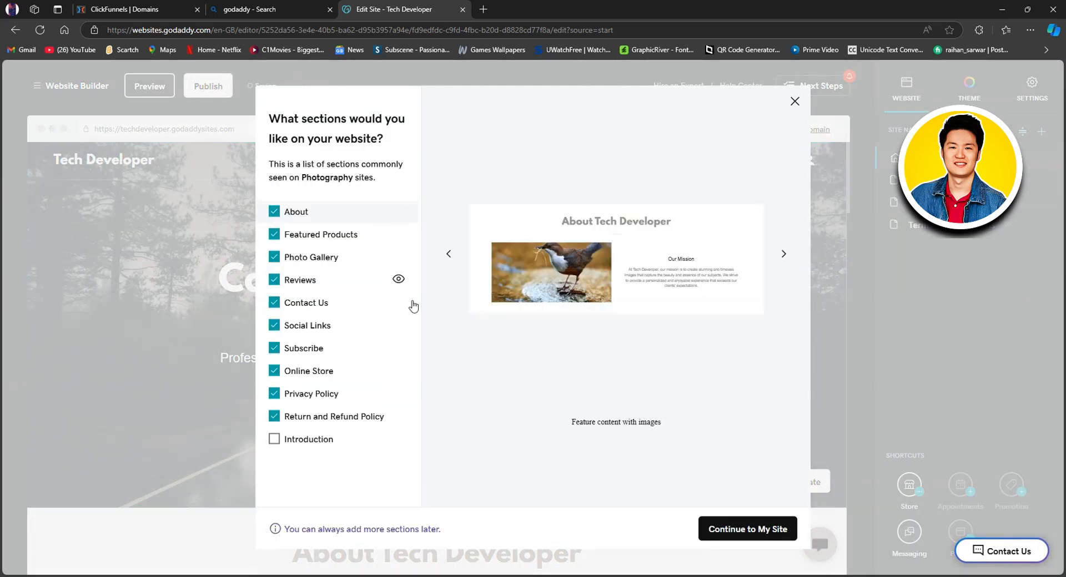
pyautogui.click(741, 532)
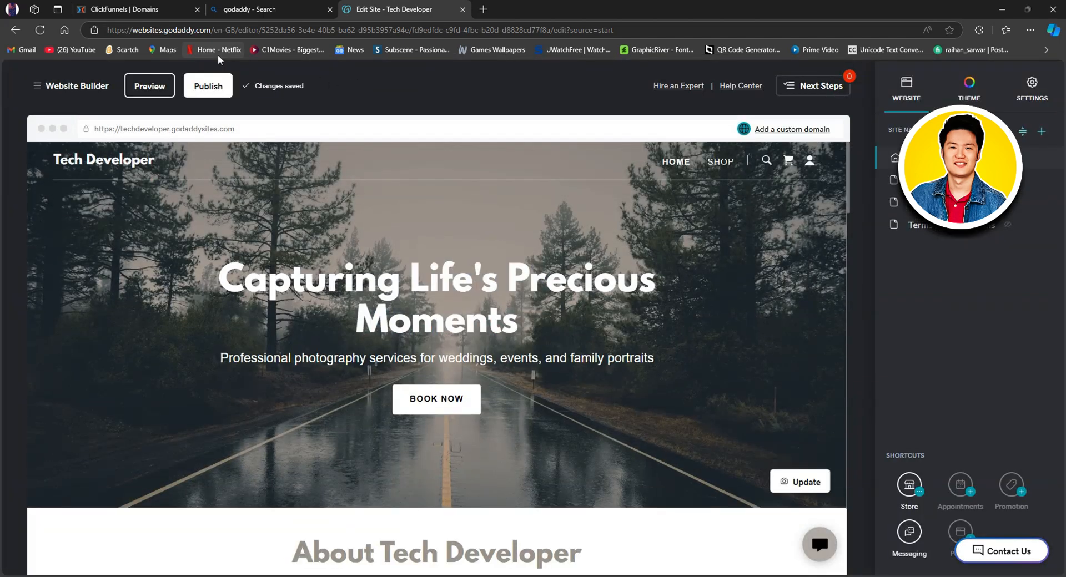
pyautogui.click(155, 8)
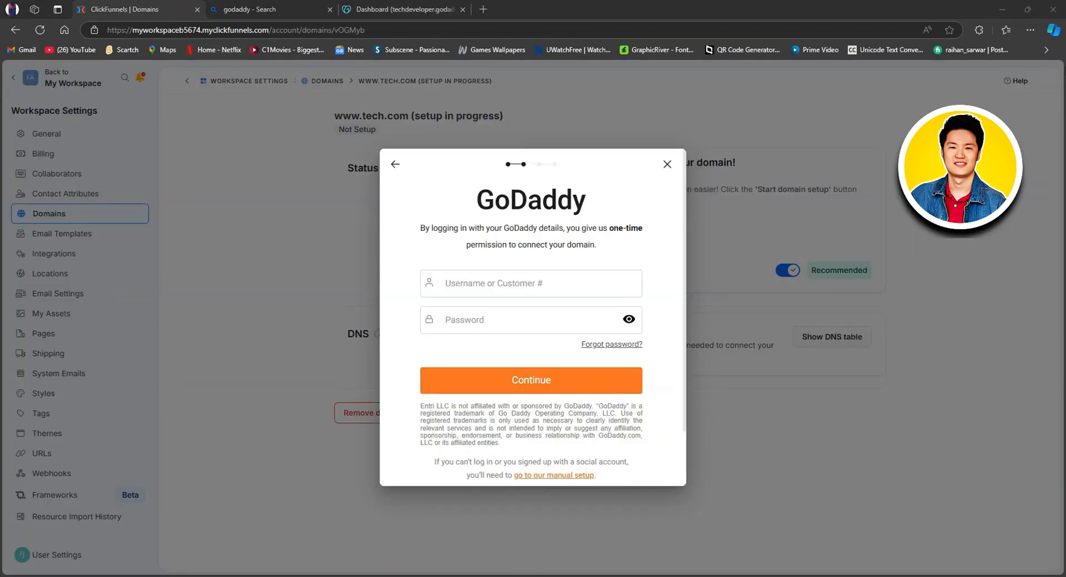
pyautogui.click(472, 287)
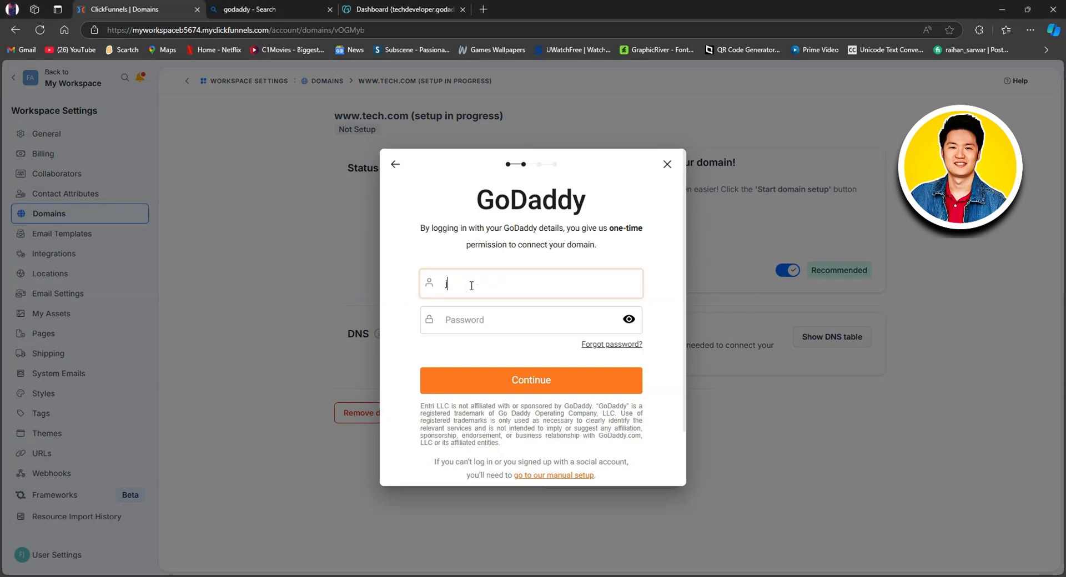
pyautogui.click(486, 322)
pyautogui.write('•••••')
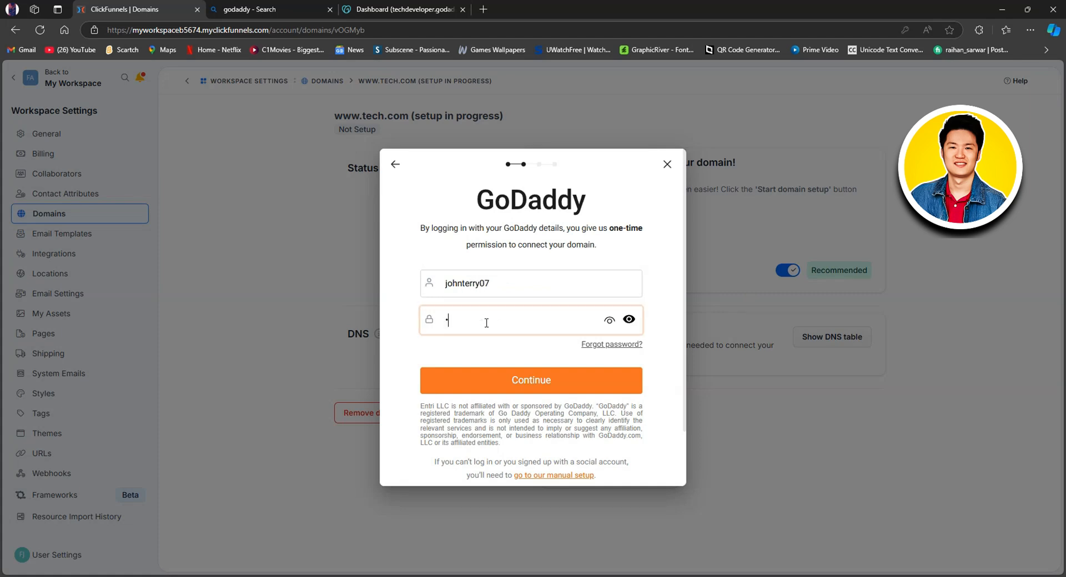
pyautogui.write('••••')
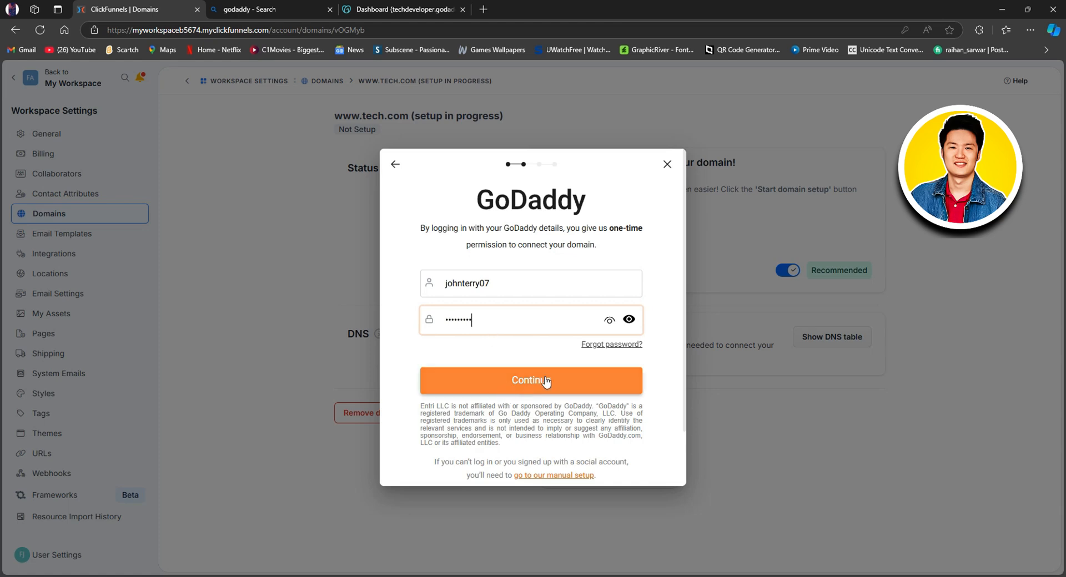
pyautogui.click(515, 381)
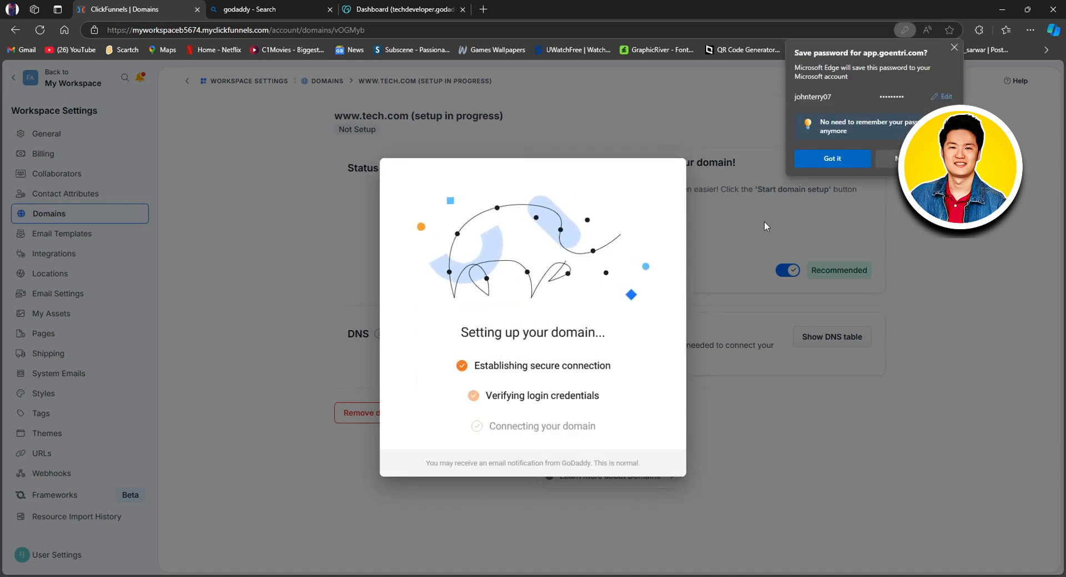
# Step: Enter the emailed GoDaddy codes, retrying after Invalid code, then close the failed connection dialog
pyautogui.click(832, 158)
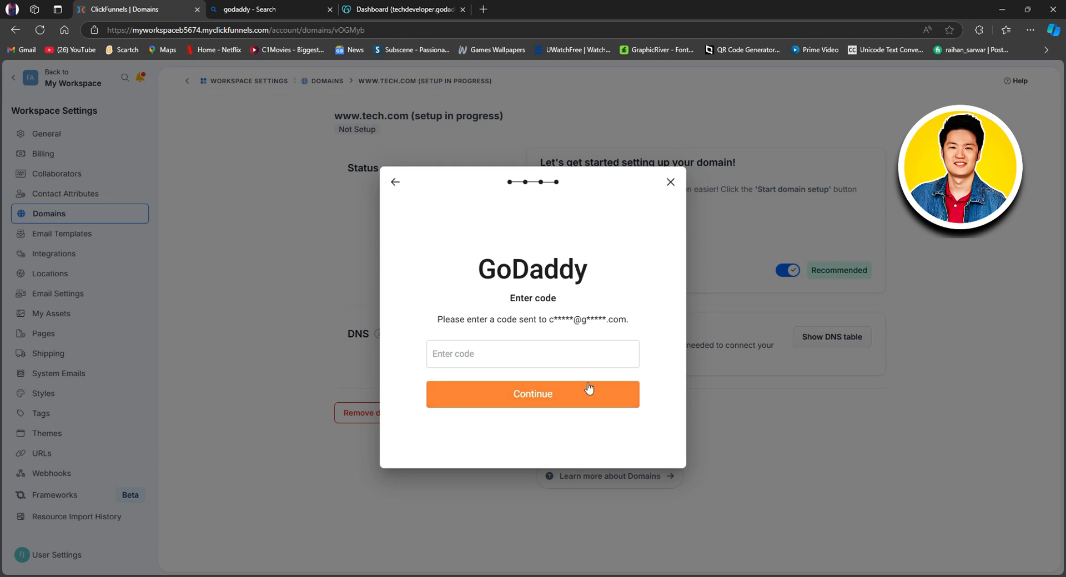
pyautogui.click(530, 355)
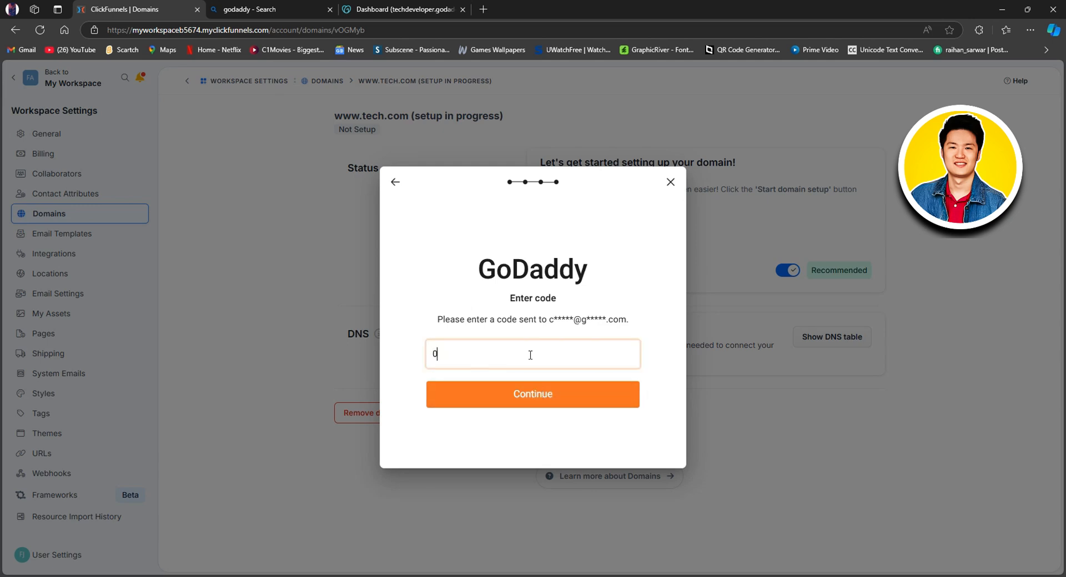
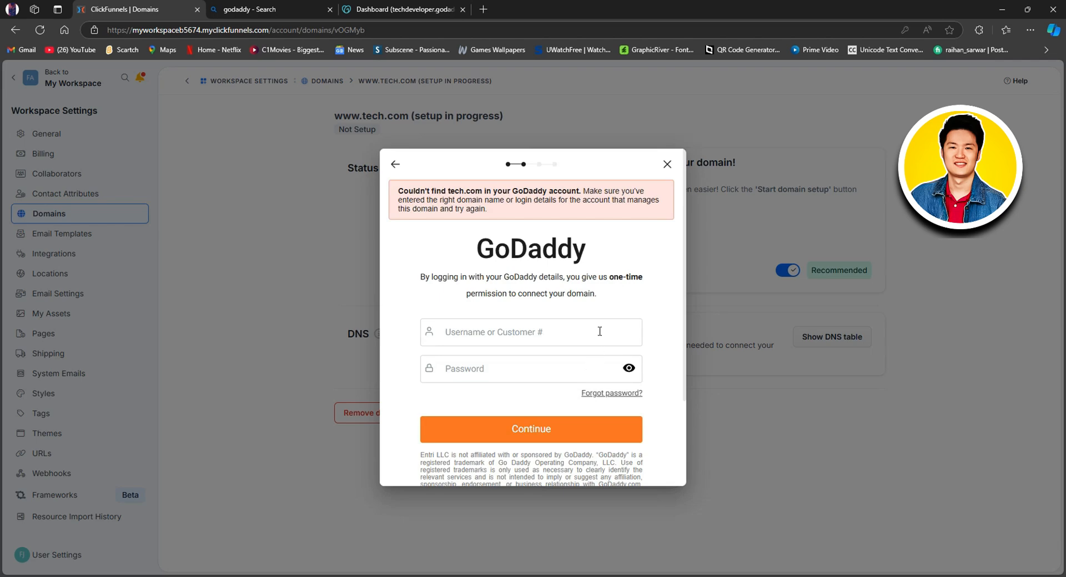
pyautogui.click(667, 164)
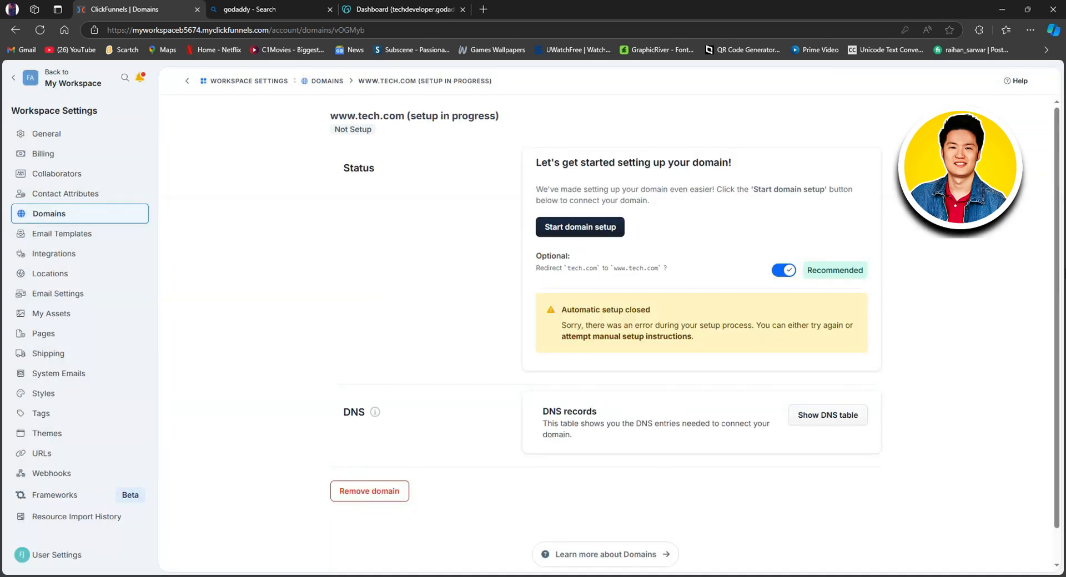